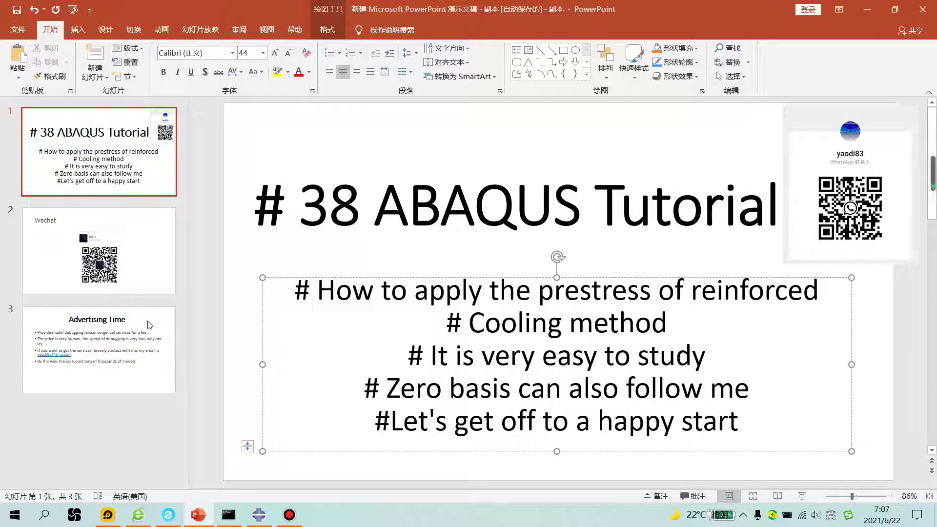
Switch to Abaqus/CAE and browse to the folder E:\work\6 as the location for a new work directory.
click(264, 522)
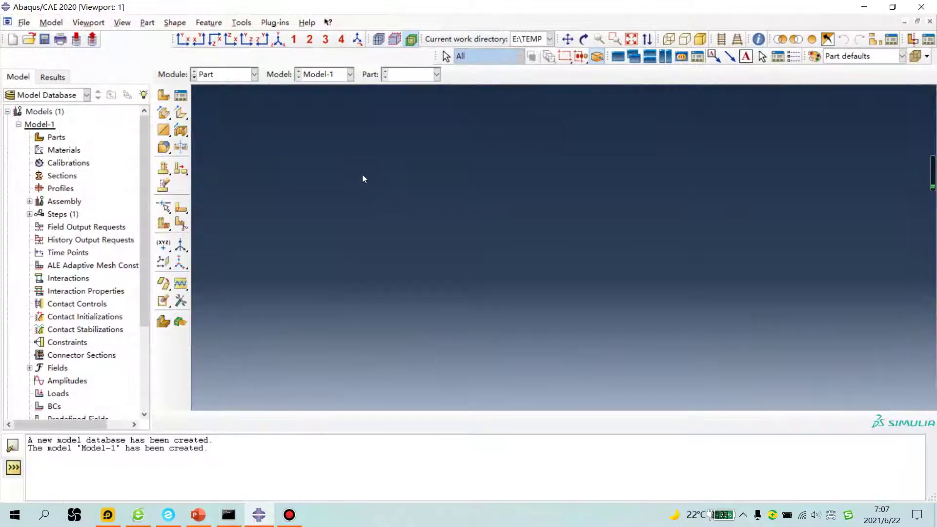
click(24, 22)
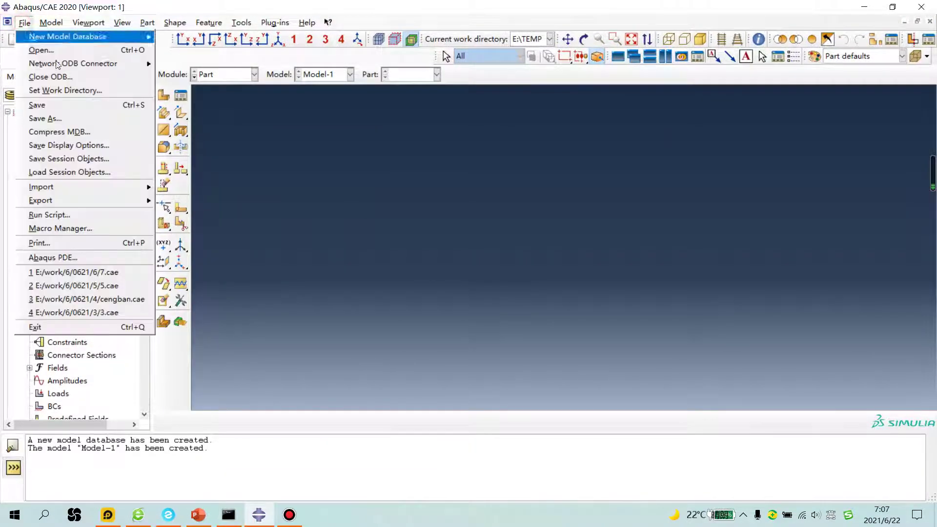
click(52, 88)
click(549, 254)
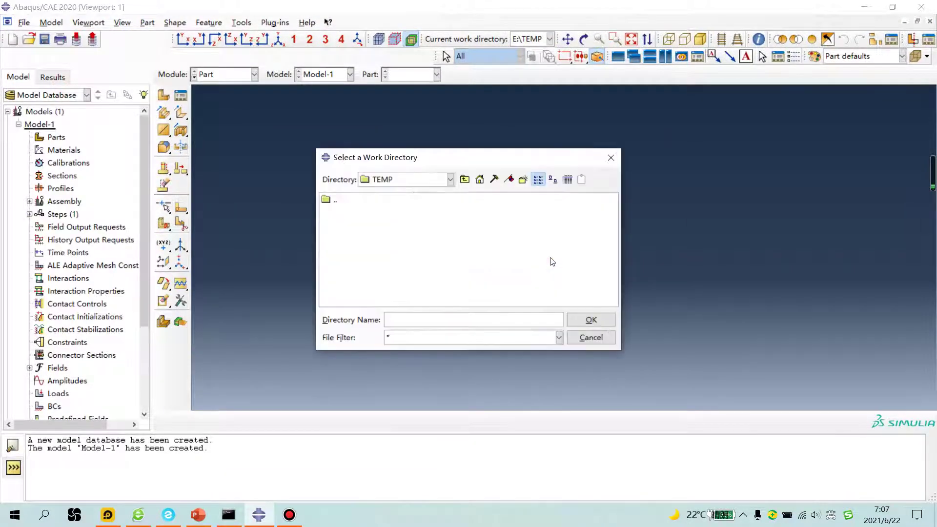
click(465, 179)
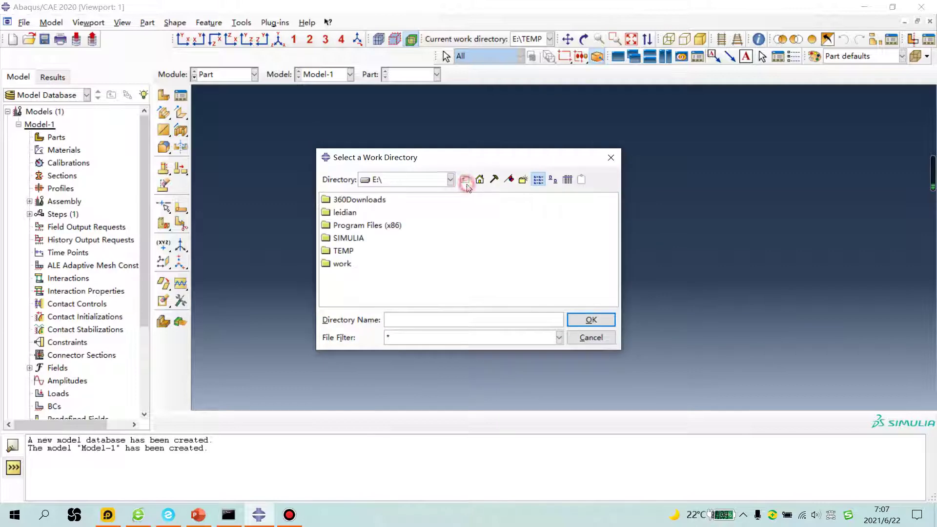
double_click(341, 265)
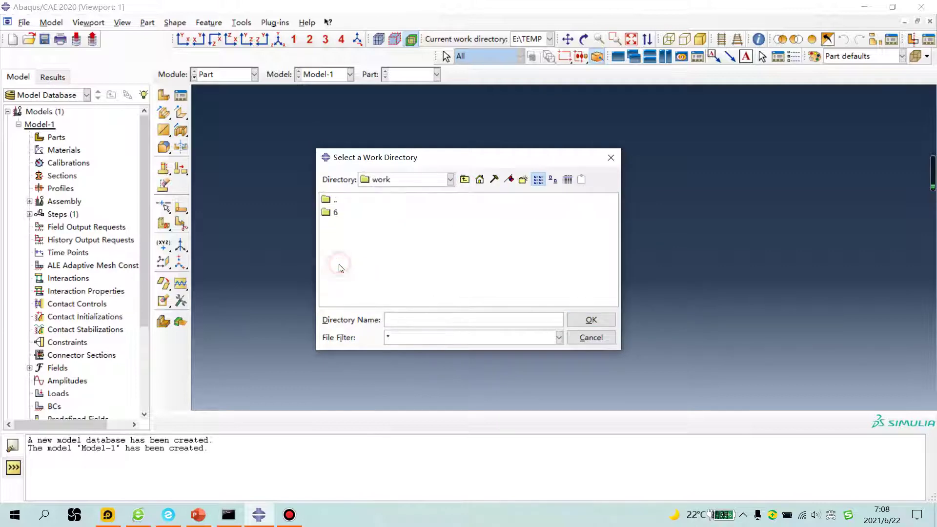
double_click(336, 213)
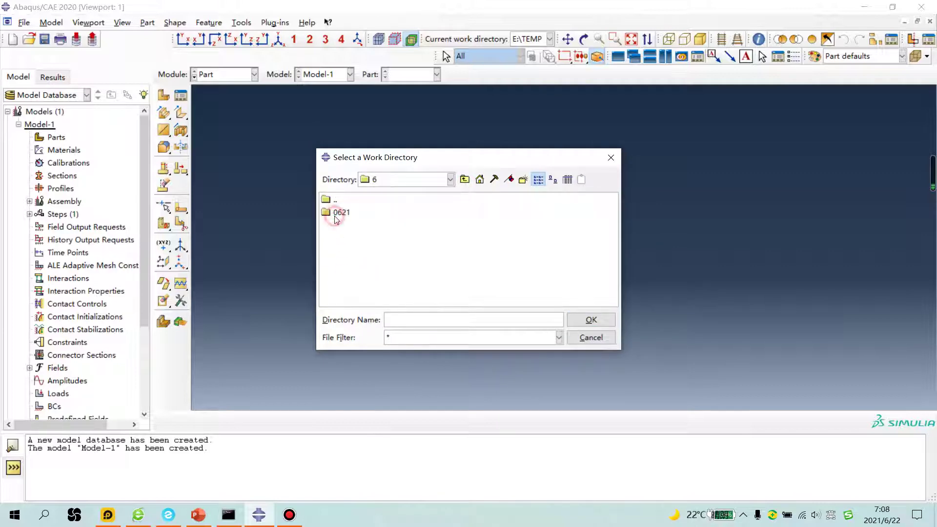
Create a new directory named 0622 inside E:\work\6.
right_click(341, 245)
click(364, 335)
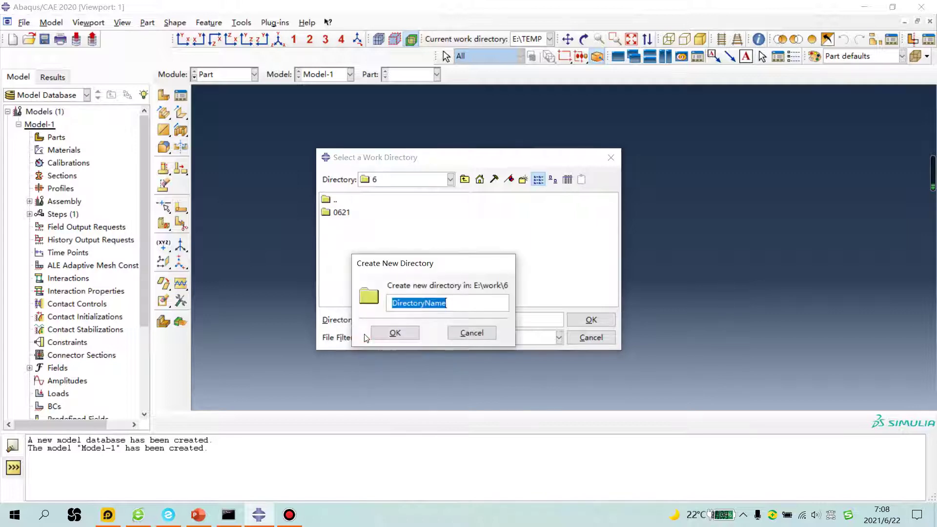
text(0622)
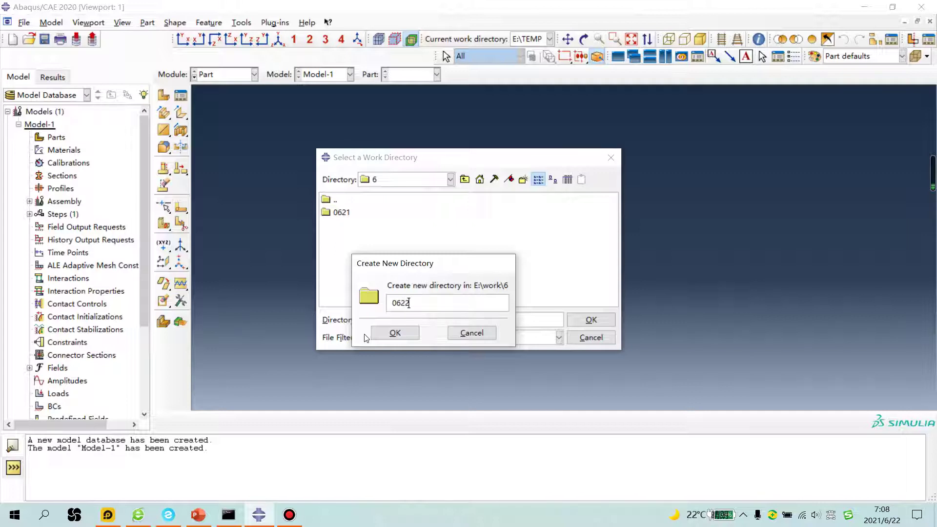
click(373, 333)
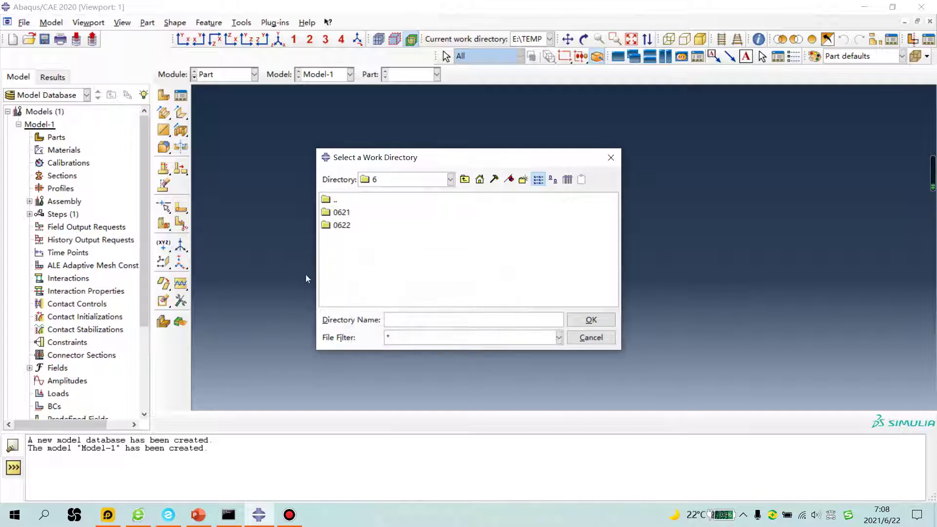
Create a subdirectory named 1 inside 0622 and set E:/work/6/0622/1 as the work directory.
double_click(342, 225)
right_click(342, 227)
click(381, 318)
text(1)
click(423, 318)
click(579, 323)
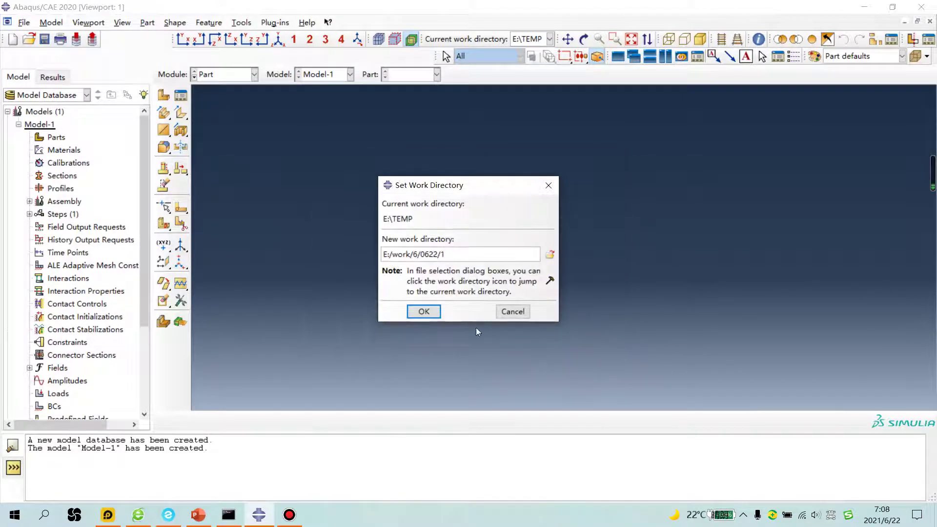
click(425, 312)
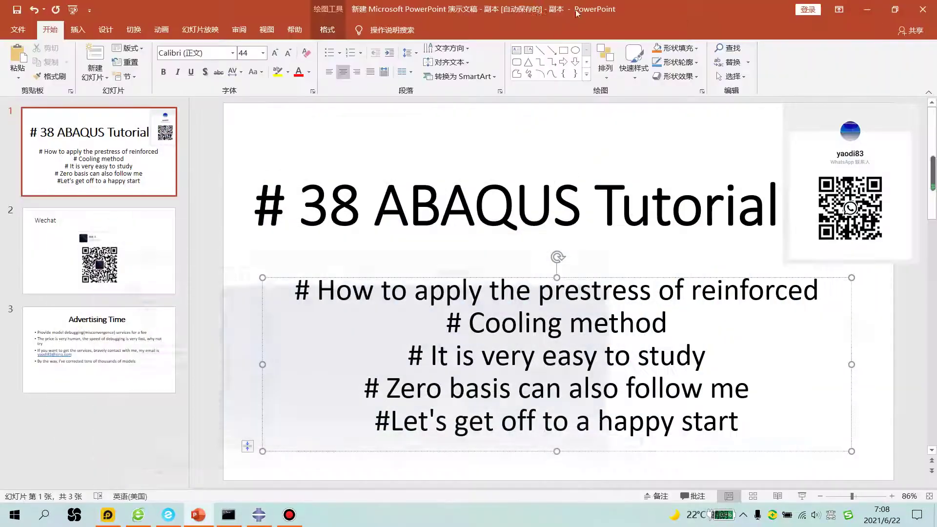
Switch to the PowerPoint slide and sketch a two-layer beam with the screen pen, annotated with 0 and -476.
click(865, 6)
mouse_move(497, 4)
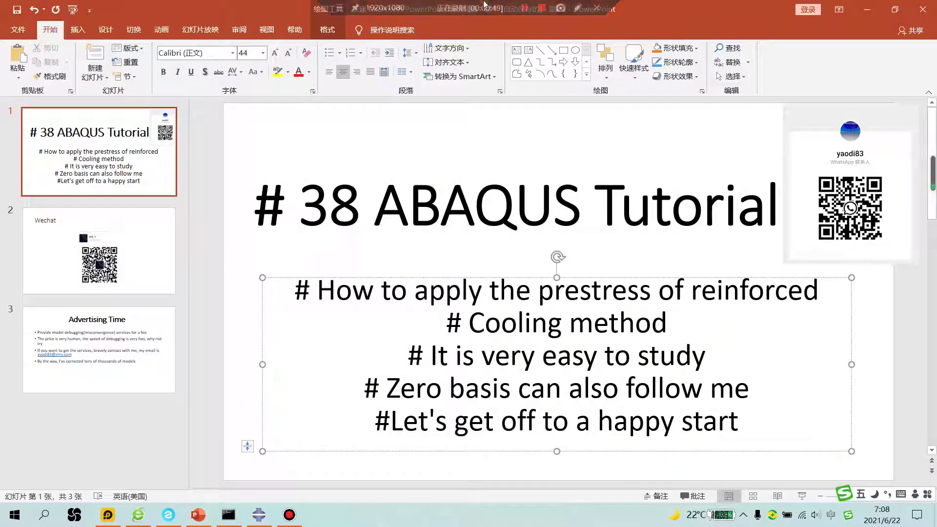
click(576, 8)
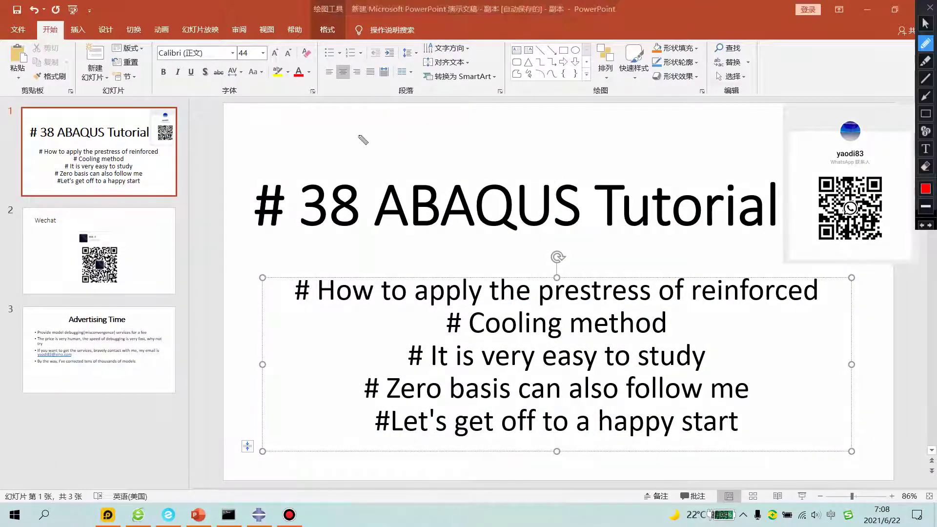
mouse_move(356, 126)
mouse_down()
mouse_move(357, 168)
mouse_move(636, 173)
mouse_move(649, 109)
mouse_move(637, 109)
mouse_move(377, 109)
mouse_move(358, 120)
mouse_move(358, 147)
mouse_move(387, 149)
mouse_move(357, 154)
mouse_move(648, 149)
mouse_up()
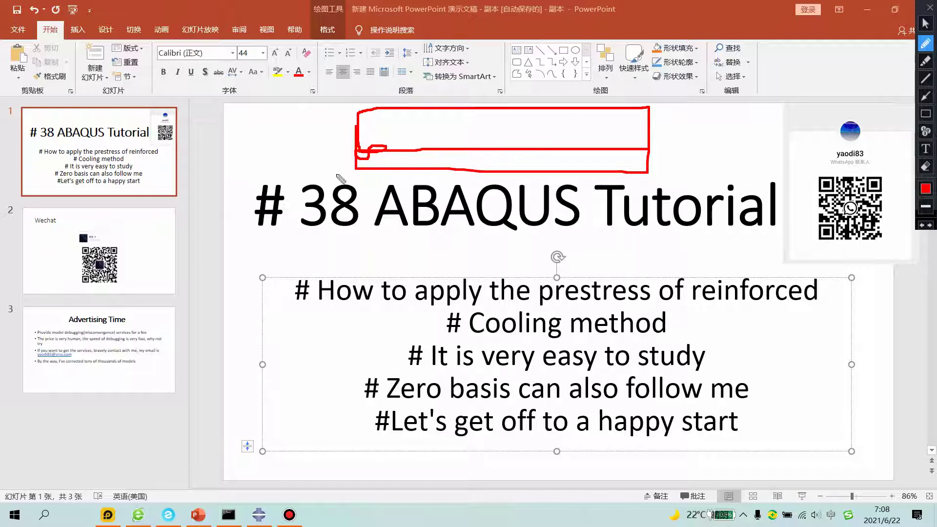
mouse_move(295, 136)
mouse_down()
mouse_move(289, 173)
mouse_move(291, 133)
mouse_up()
drag(240, 261, 277, 261)
mouse_move(309, 232)
mouse_down()
mouse_move(286, 255)
mouse_move(329, 255)
mouse_move(306, 269)
mouse_up()
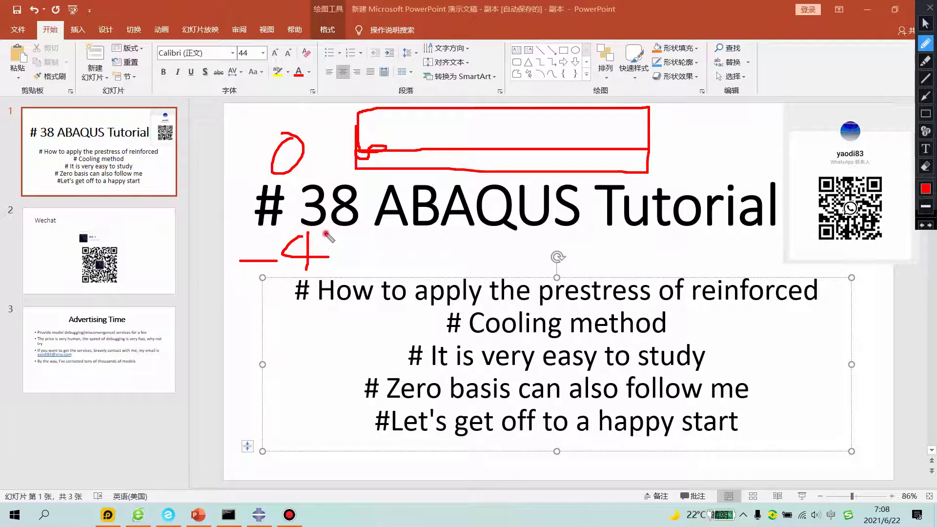
mouse_move(330, 235)
mouse_down()
mouse_move(360, 234)
mouse_move(347, 271)
mouse_up()
mouse_move(400, 226)
mouse_down()
mouse_move(377, 278)
mouse_move(362, 261)
mouse_up()
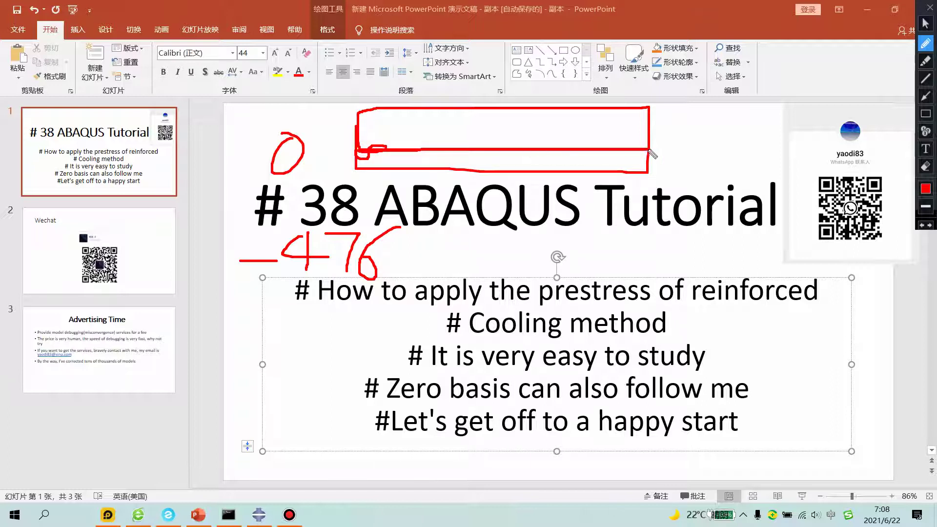
mouse_move(654, 151)
mouse_down()
mouse_move(665, 175)
mouse_move(672, 143)
mouse_up()
key(Escape)
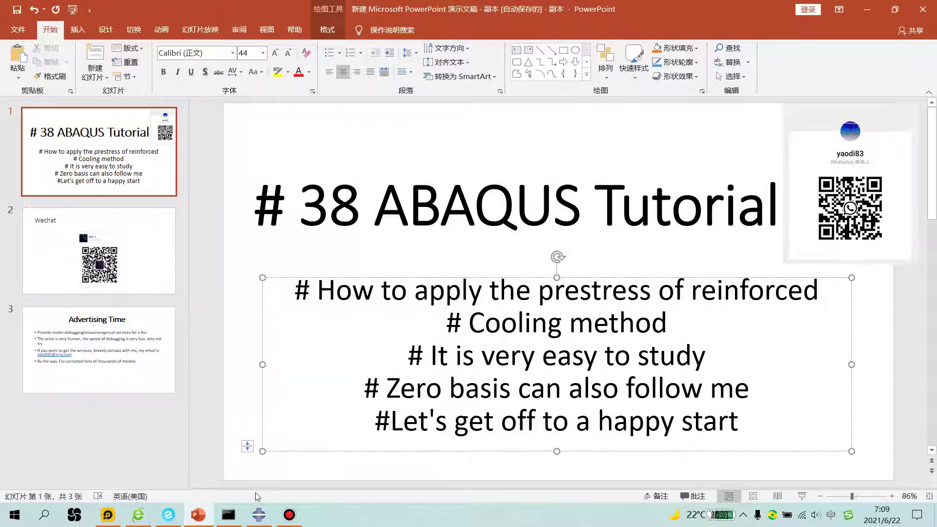
Switch back to Abaqus/CAE and create a 3D deformable solid extrusion part named concrete.
click(258, 515)
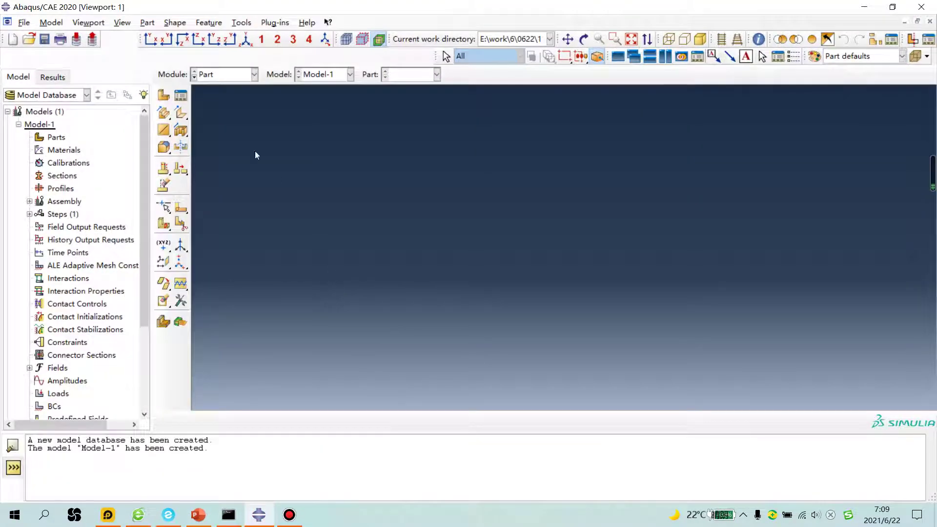
click(164, 94)
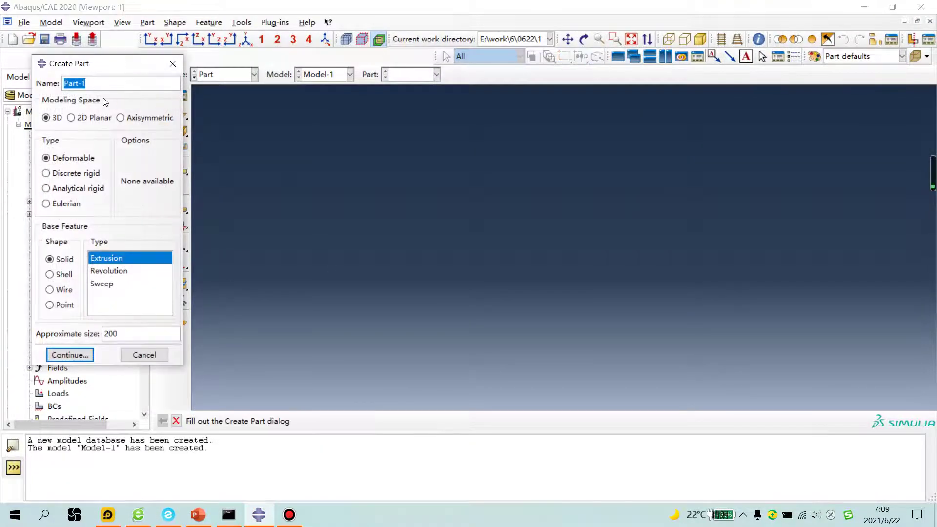
double_click(68, 84)
text(concrete)
click(70, 354)
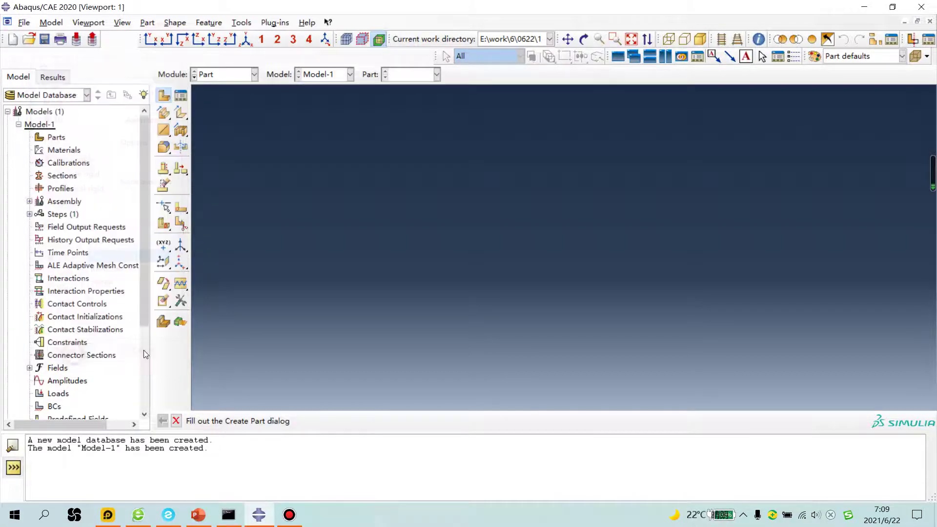
Sketch a 10 by 10 square section with one corner at the origin and extrude it to a depth of 100.
click(181, 113)
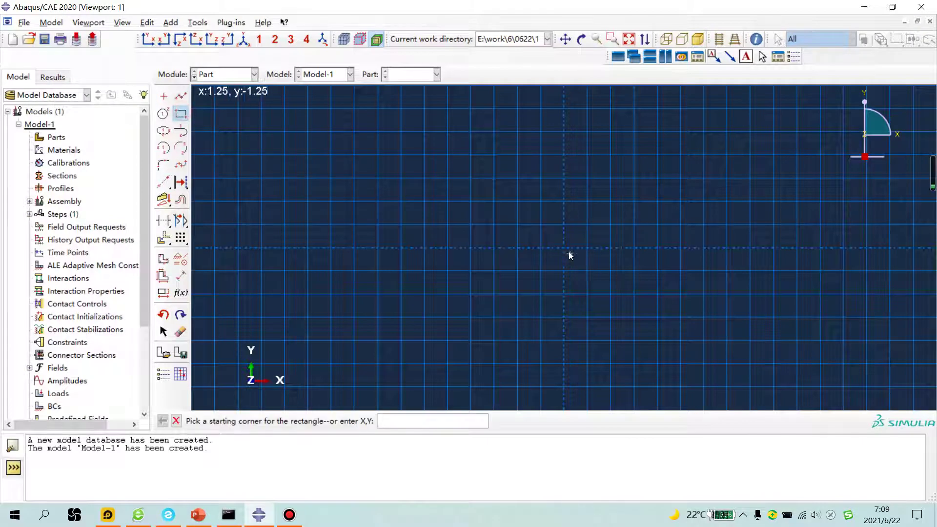
click(563, 248)
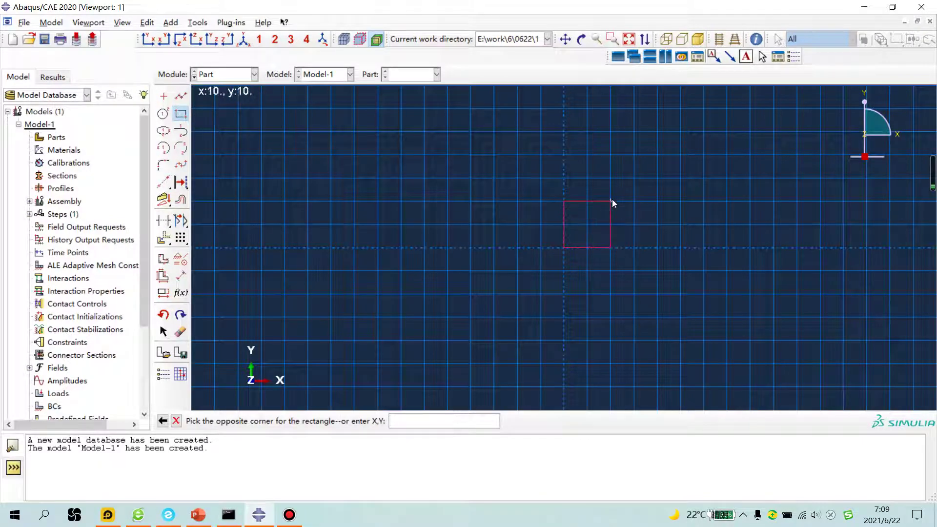
click(611, 201)
middle_click(379, 291)
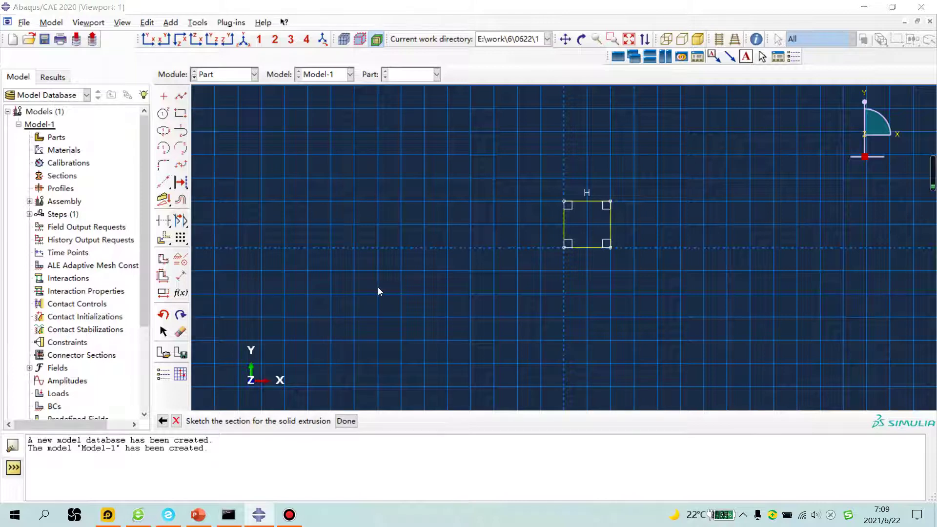
middle_click(377, 287)
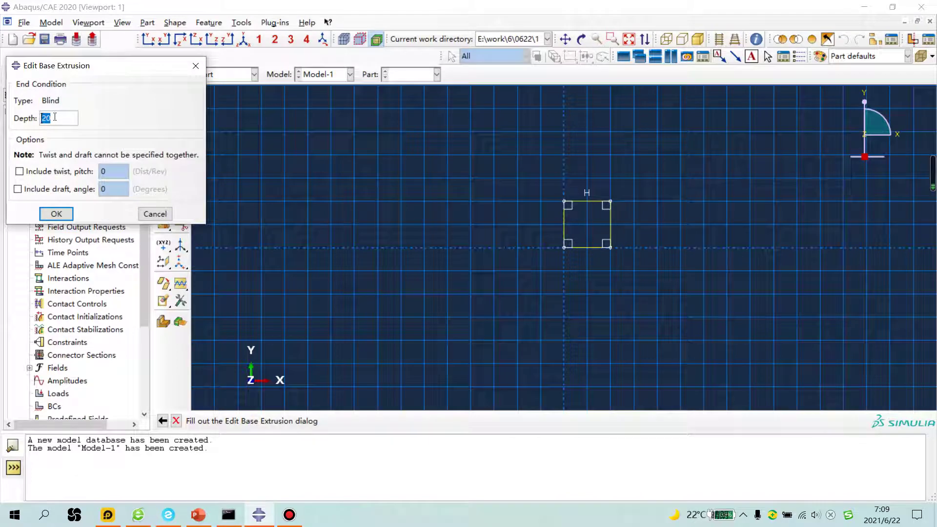
text(100)
key(Return)
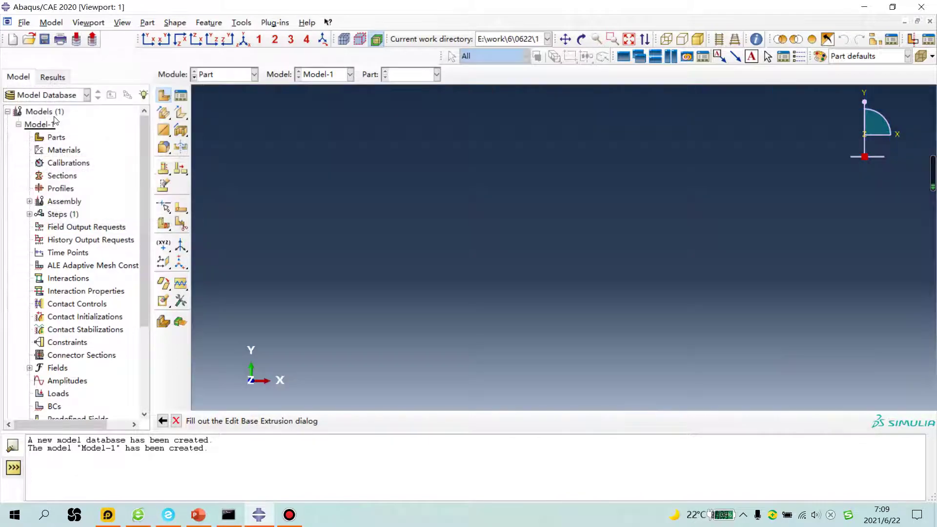
scroll(440, 176, down, 2)
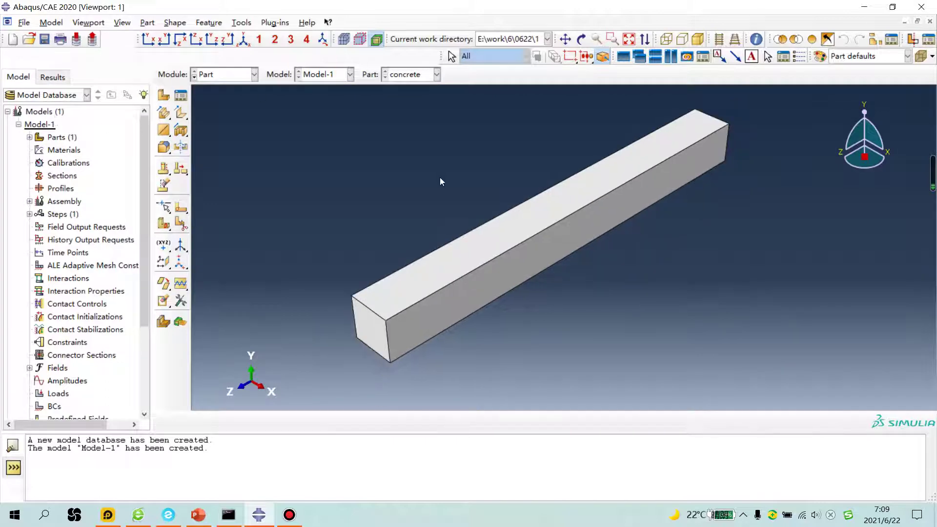
Create a 3D deformable planar wire part named steel.
click(165, 95)
click(93, 83)
drag(92, 83, 55, 86)
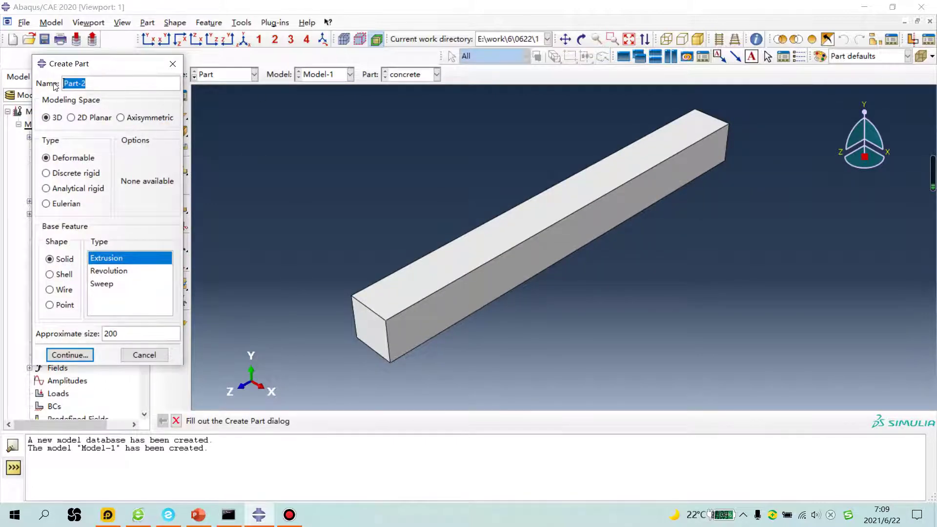
text(steel)
click(50, 290)
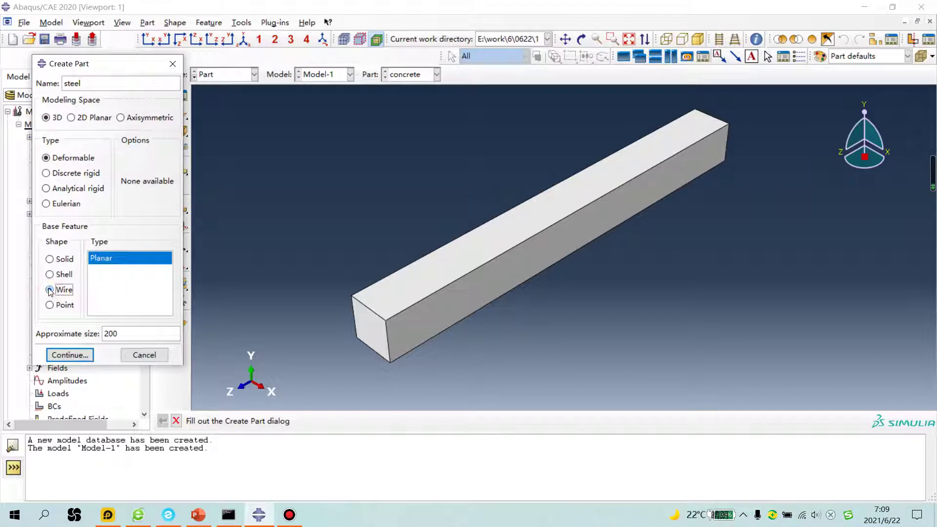
click(81, 358)
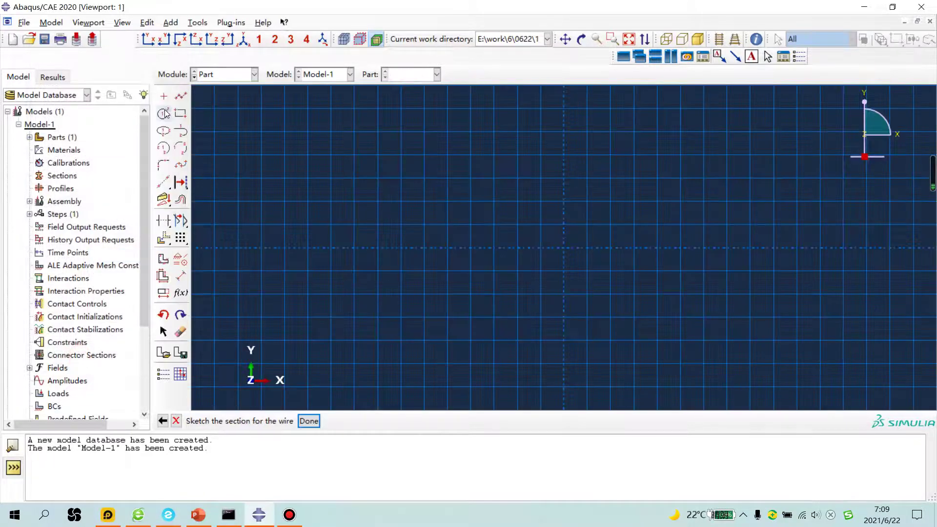
Sketch a horizontal line from (0, 5) to (100, 5) and finish the wire section.
click(180, 97)
click(565, 224)
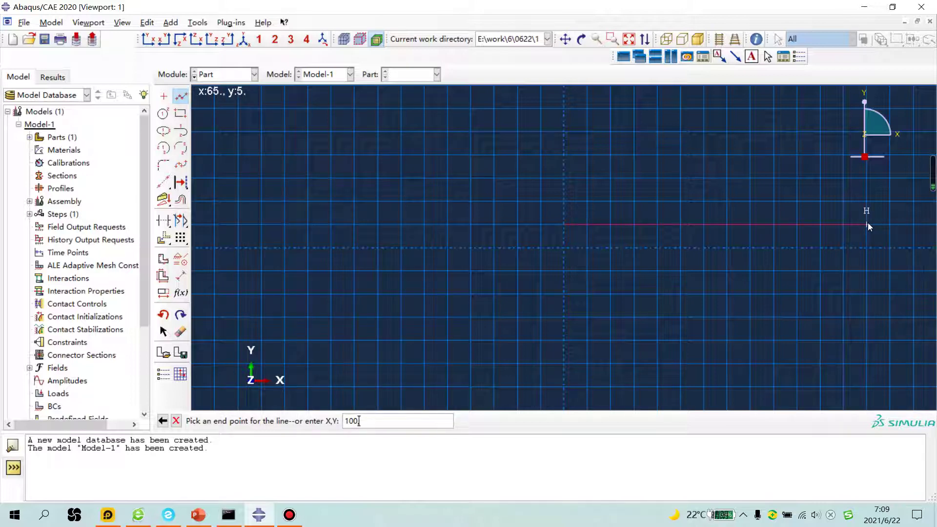
key(Return)
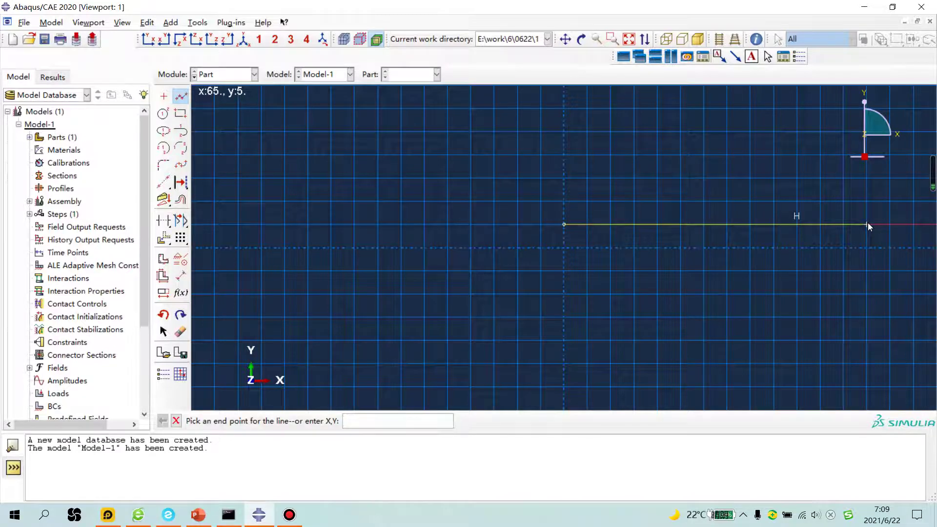
middle_click(394, 306)
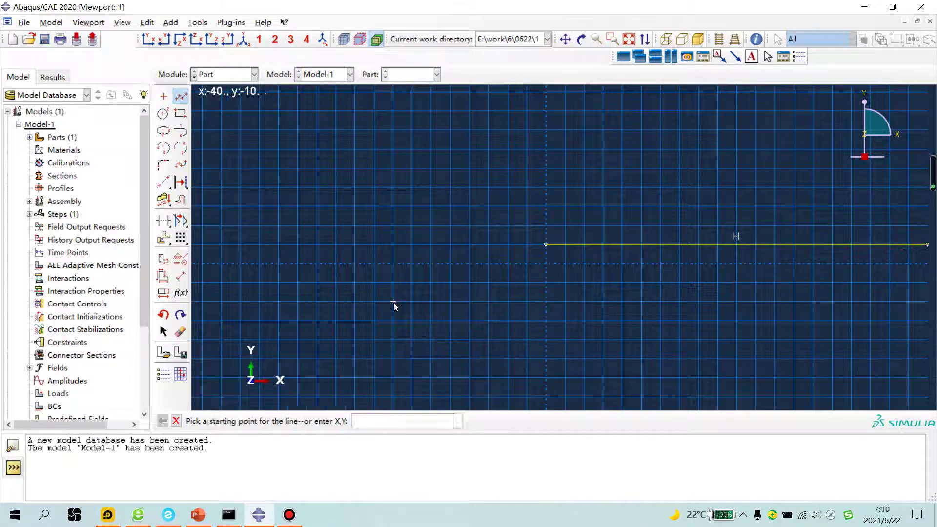
middle_click(395, 306)
click(308, 421)
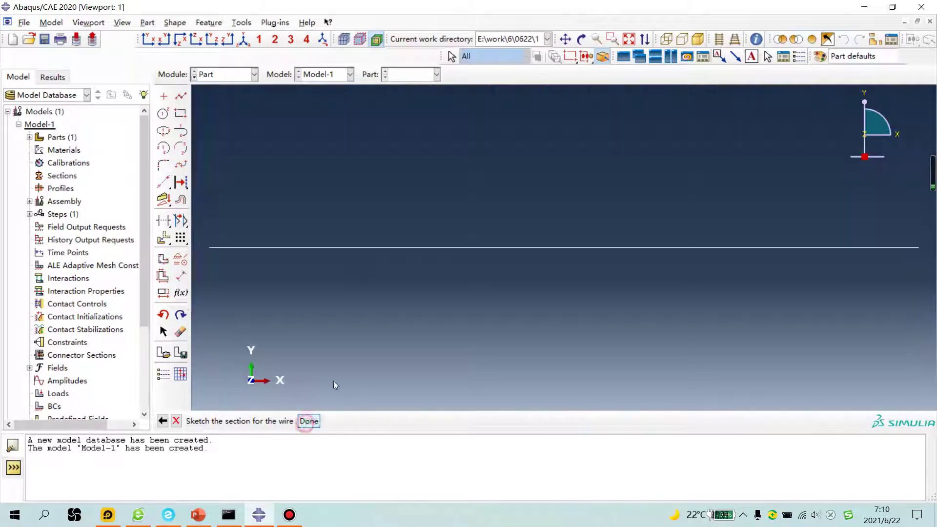
In the Property module, create Material-1 with isotropic elasticity, Young's modulus 30000 and Poisson's ratio 0.2.
click(225, 74)
click(222, 98)
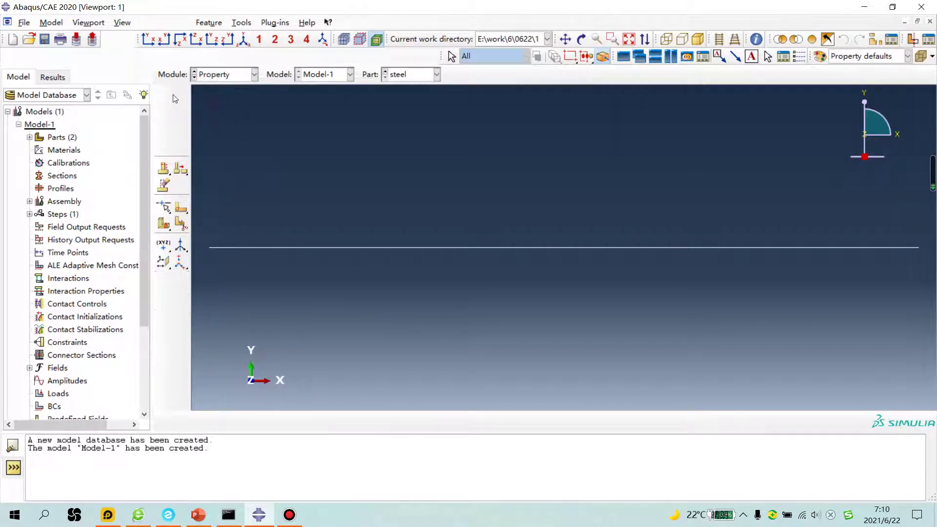
click(164, 95)
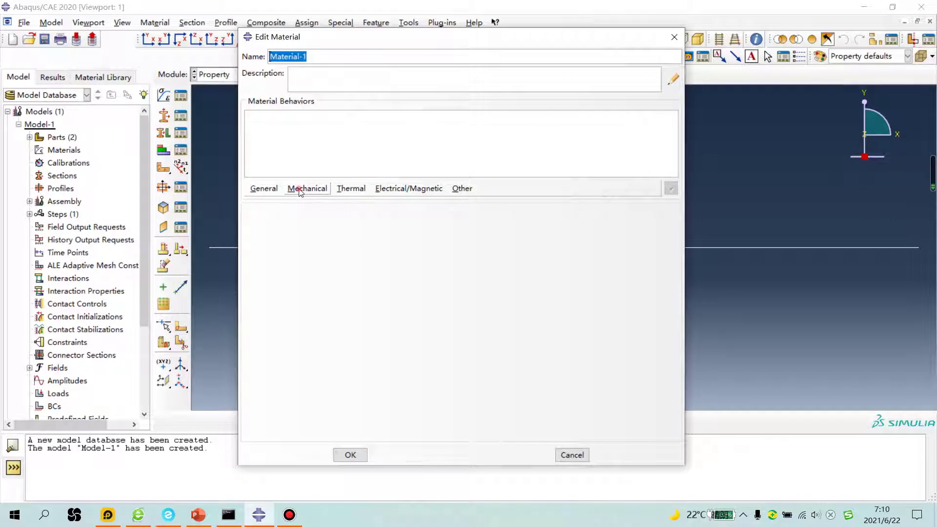
click(299, 189)
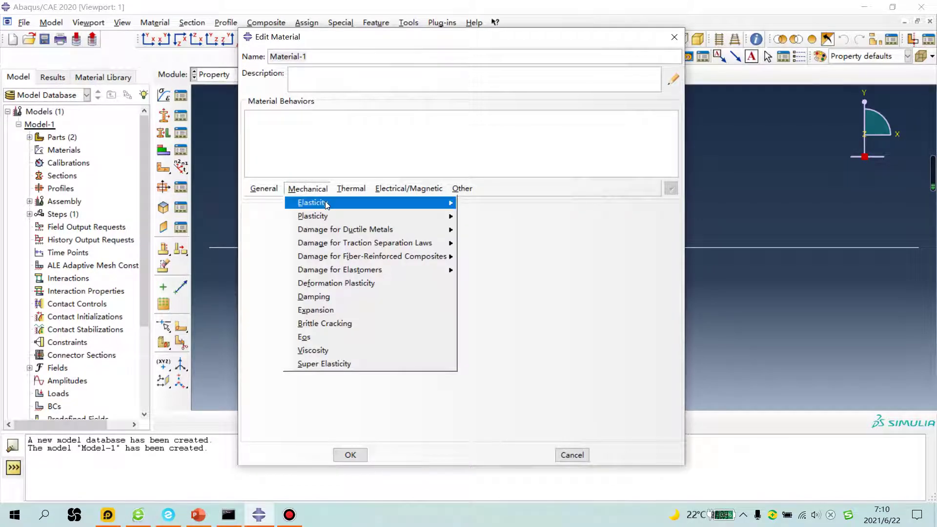
mouse_move(326, 201)
click(513, 202)
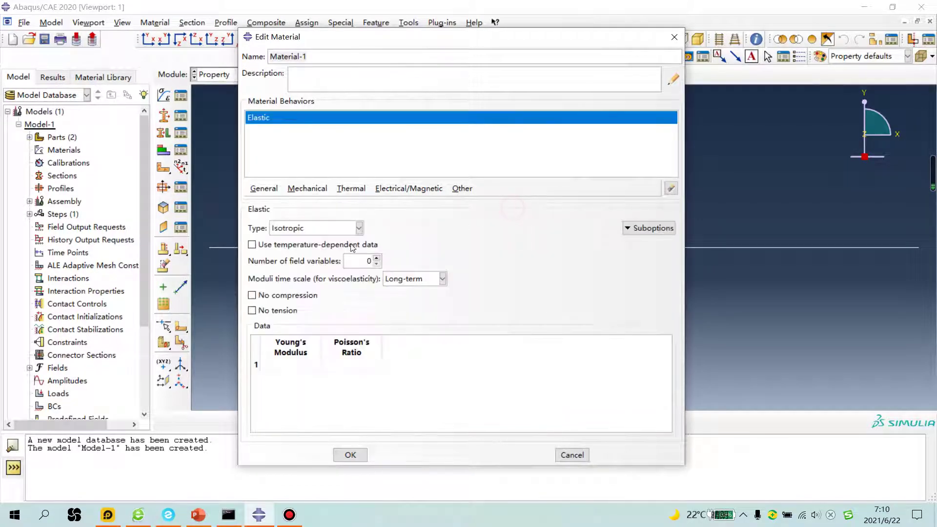
click(302, 366)
text(2)
click(348, 366)
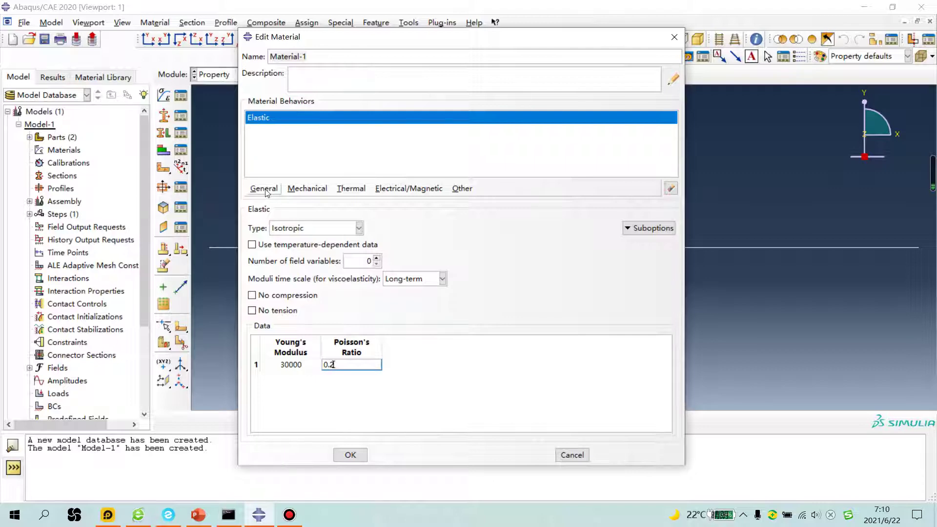
click(351, 455)
Create a solid homogeneous section named Section-1 that uses Material-1.
click(164, 116)
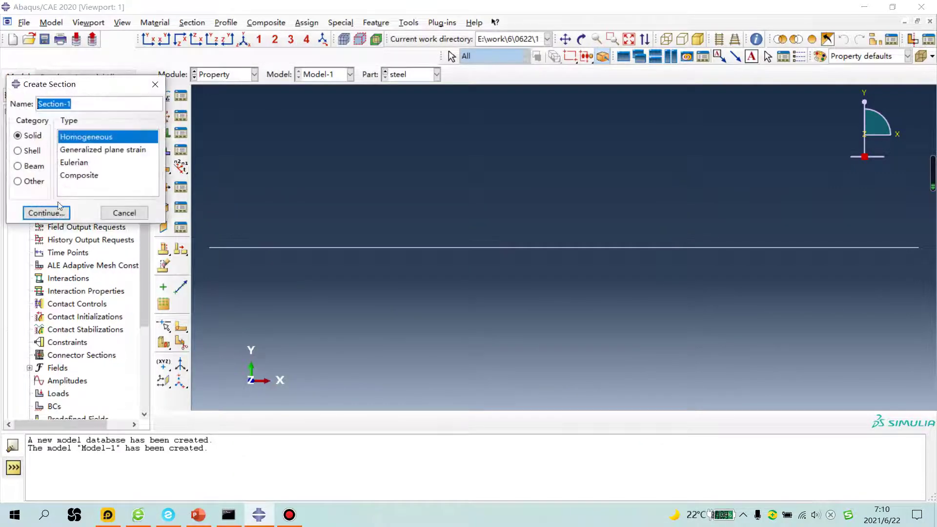
click(58, 209)
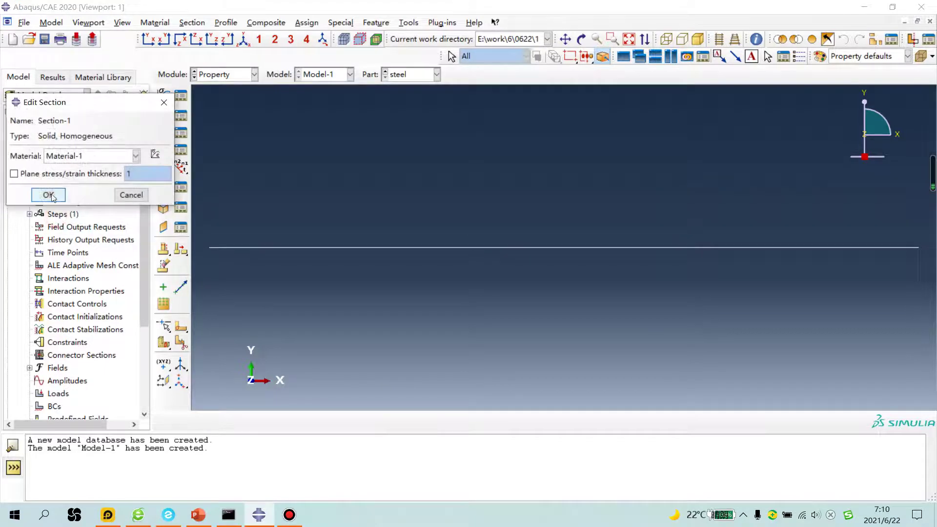
click(48, 195)
Assign Section-1 to the whole beam of the concrete part.
click(435, 74)
click(406, 88)
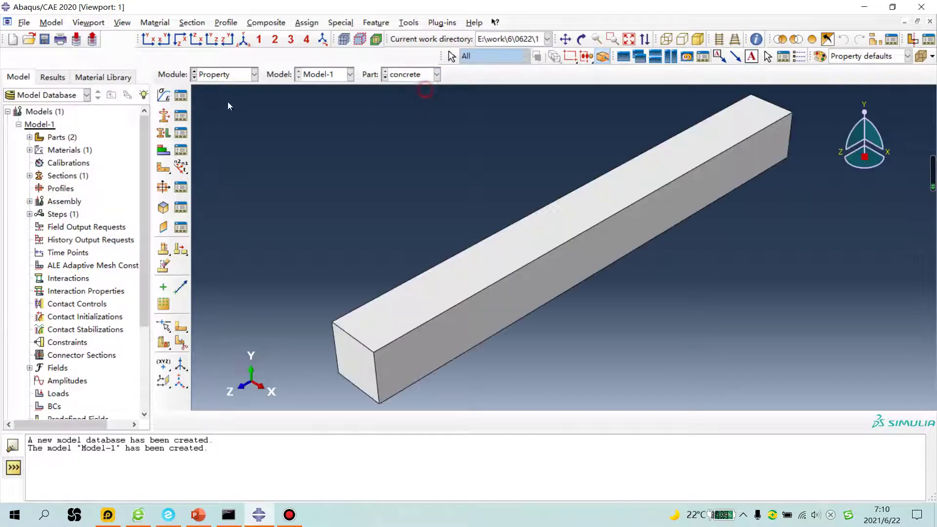
click(161, 133)
click(447, 271)
middle_click(618, 313)
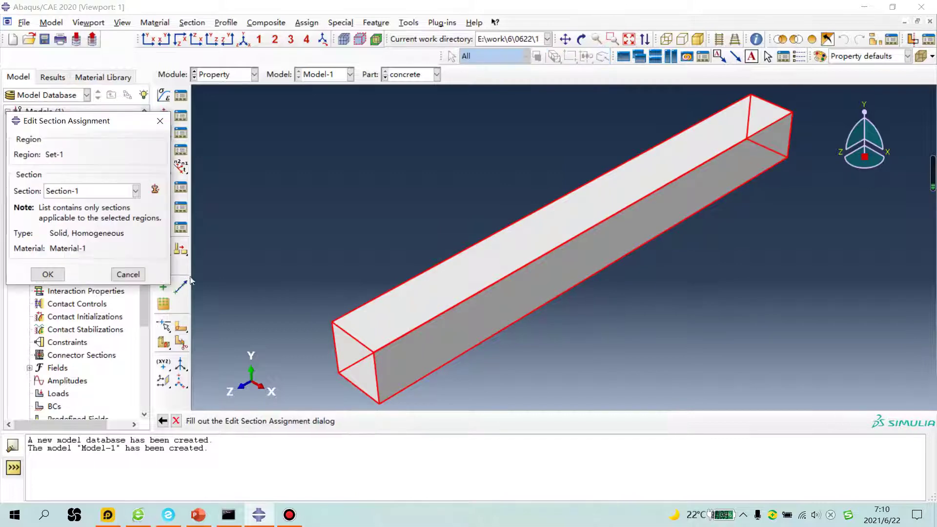
click(47, 274)
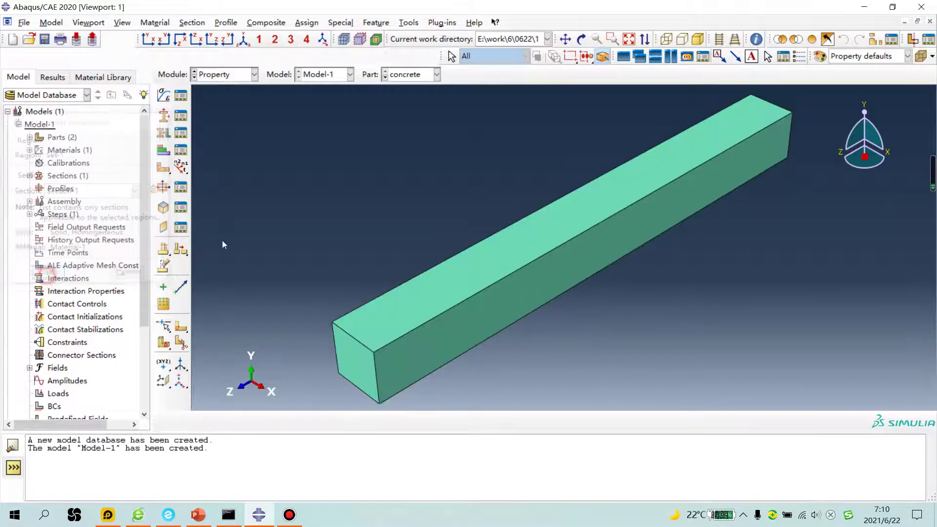
Create Material-2 with isotropic elasticity, Young's modulus 2e5 and Poisson's ratio 0.3.
click(164, 96)
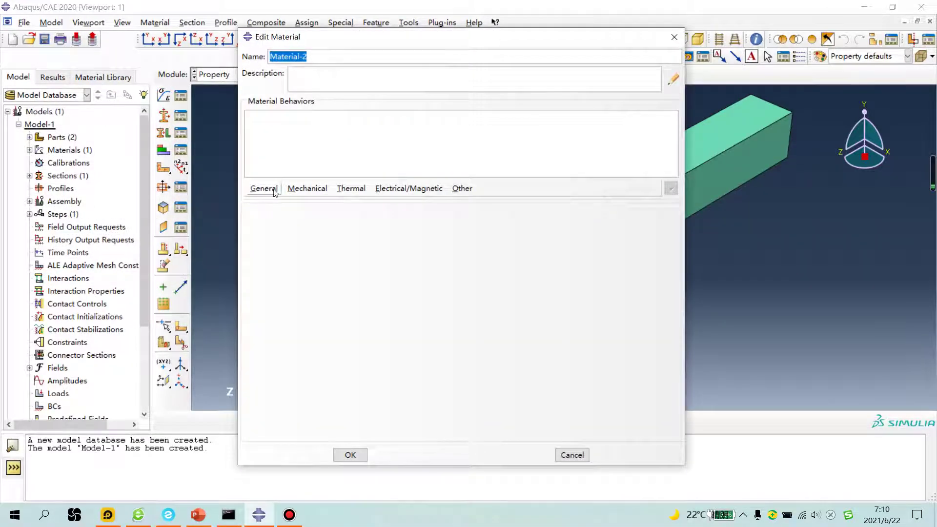
click(308, 188)
mouse_move(332, 202)
click(506, 205)
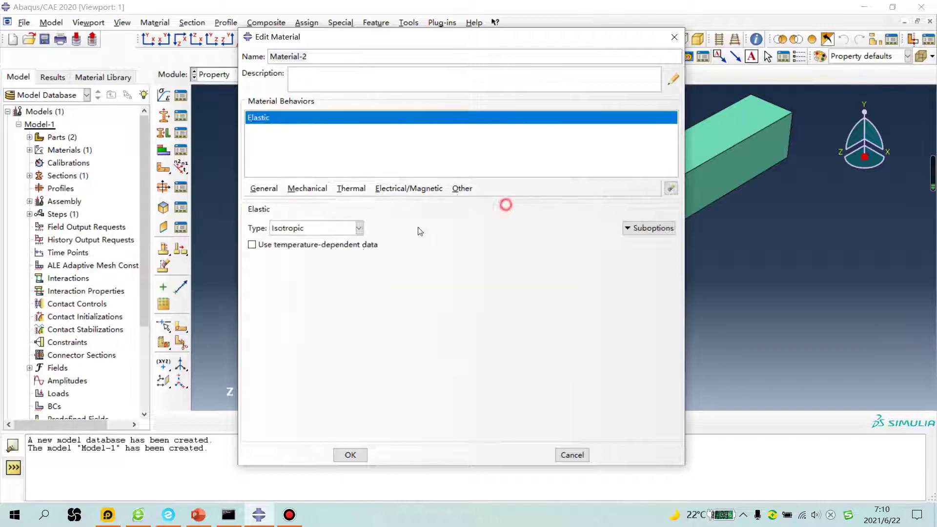
click(304, 369)
text(2e5)
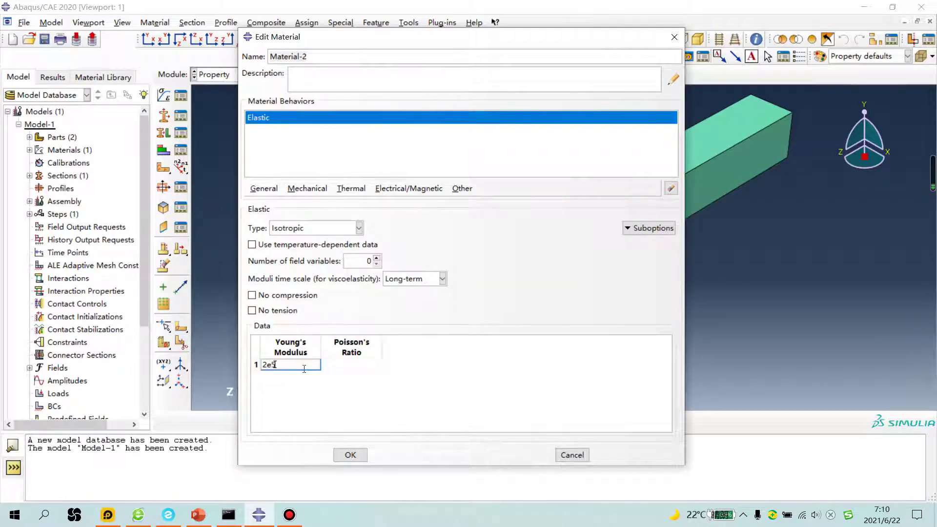
click(371, 366)
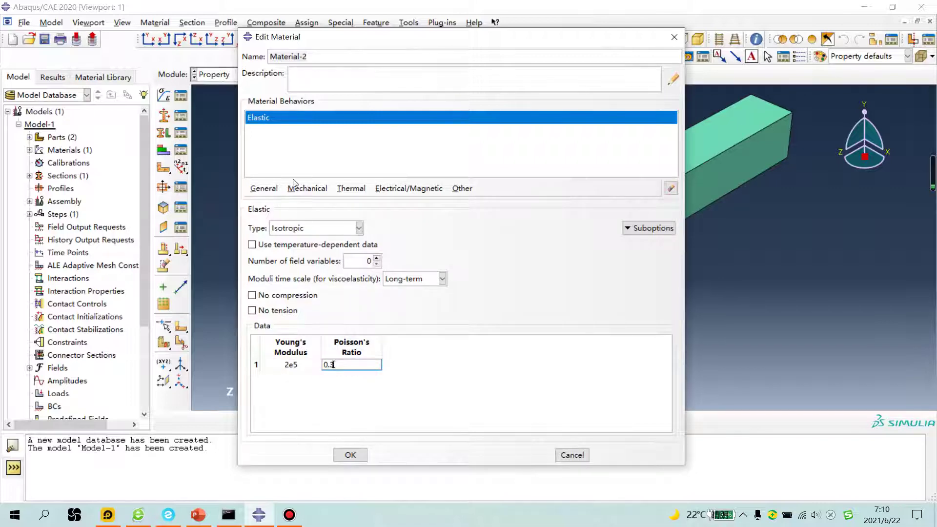
Add isotropic thermal expansion with a coefficient of 1.2e-5 to Material-2 and finish the material.
click(308, 189)
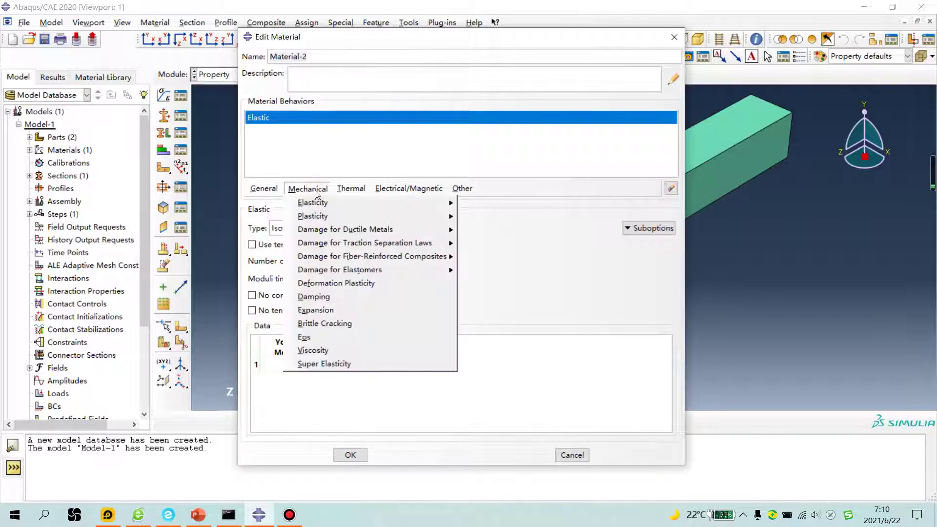
click(370, 311)
click(308, 354)
text(1.2e-5)
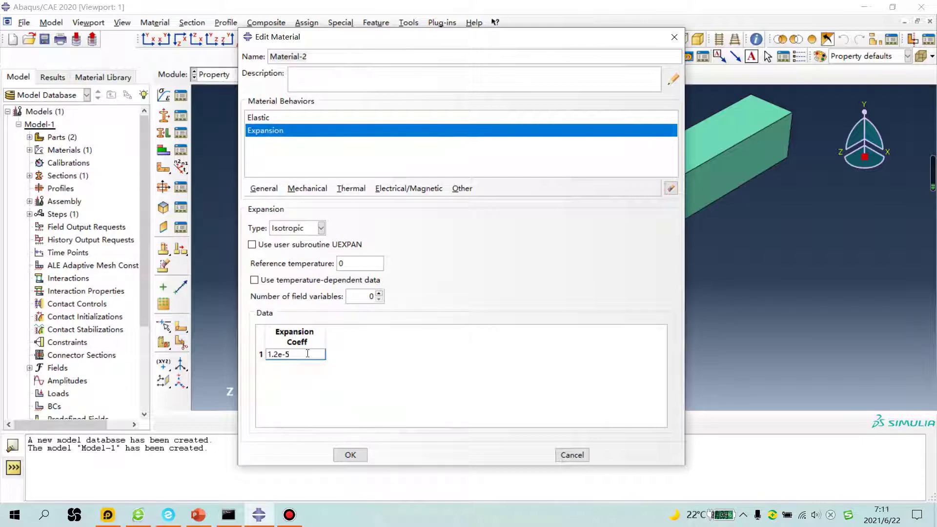
click(351, 455)
Set up a truss section named Section-2 with Material-2 and a cross-sectional area of 1.
click(164, 116)
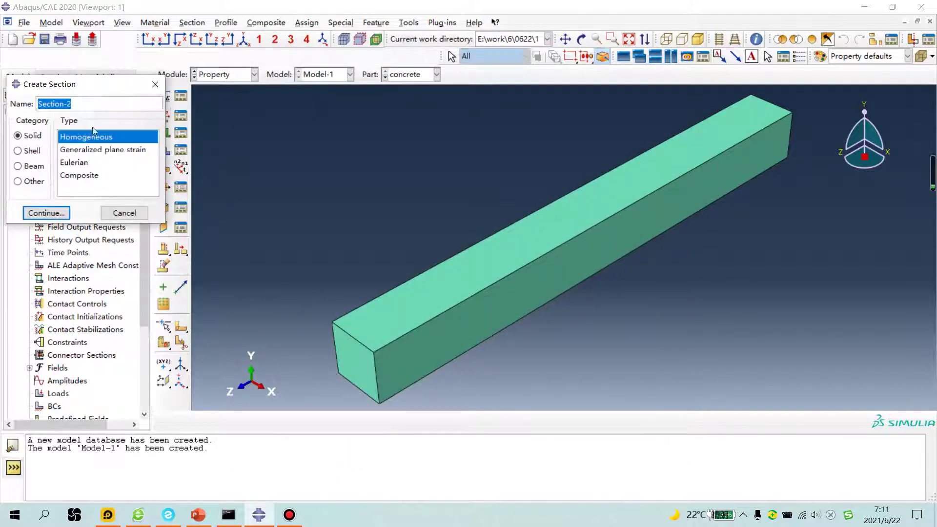
click(18, 166)
click(76, 149)
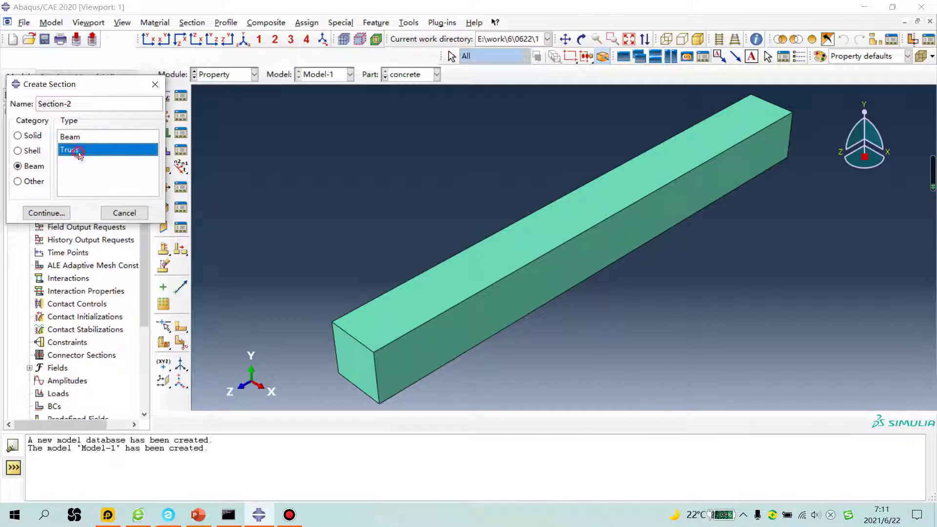
click(47, 213)
click(76, 120)
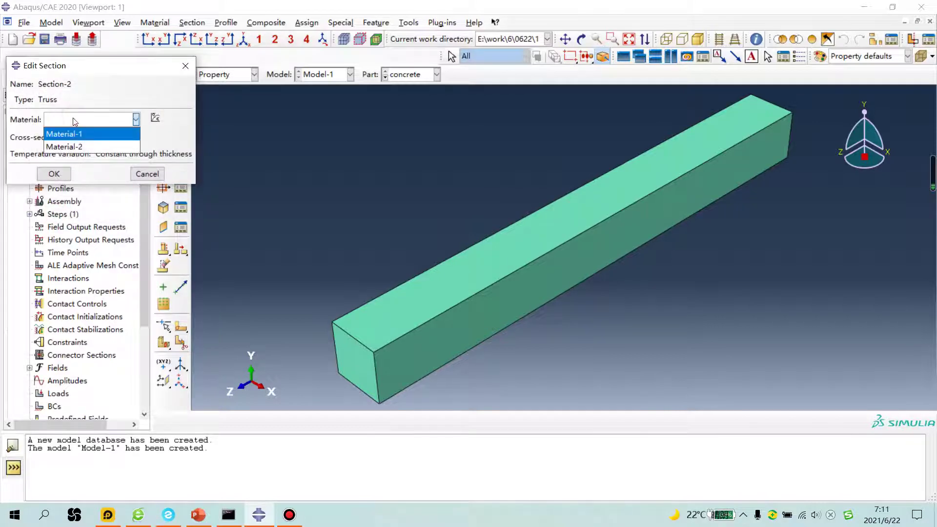
click(66, 147)
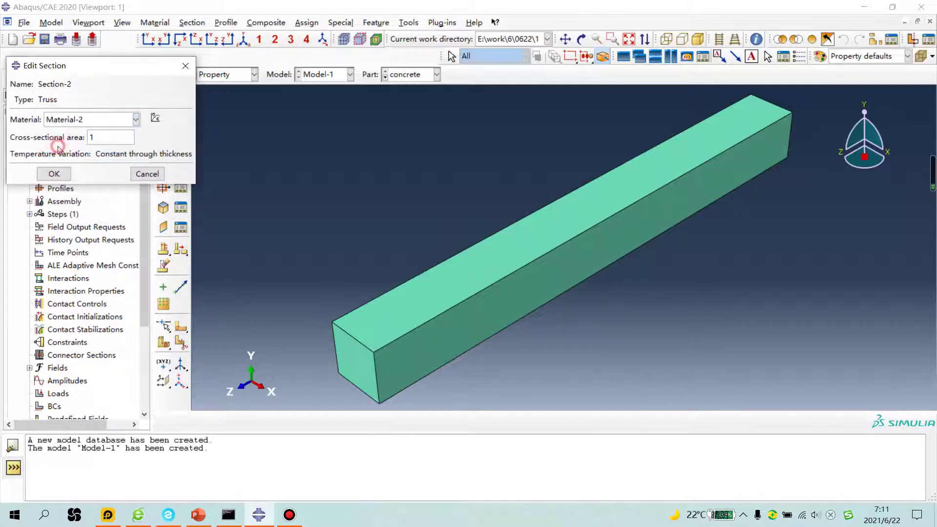
double_click(106, 138)
Switch to PowerPoint, draw a temporary red freehand bar with a circled end above the slide title, and return to Abaqus/CAE.
click(864, 7)
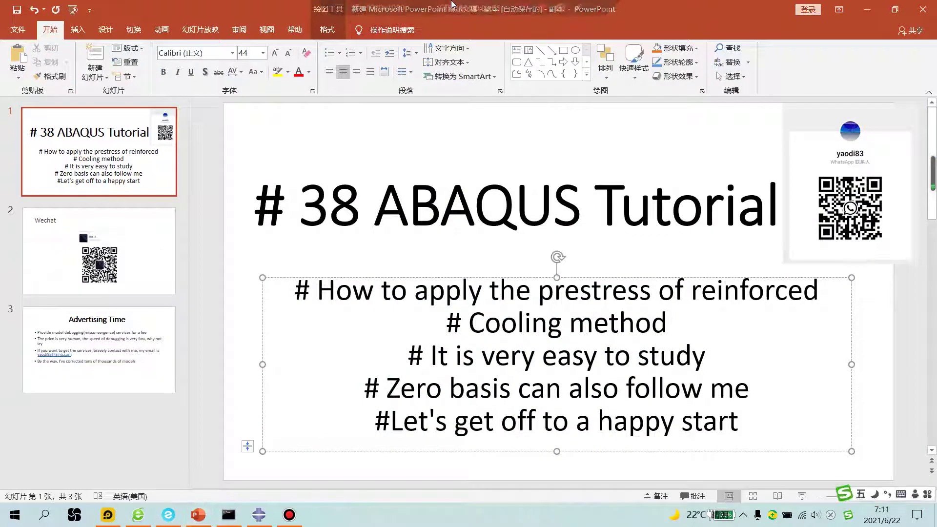
click(454, 7)
mouse_move(363, 132)
mouse_down()
mouse_move(386, 163)
mouse_move(372, 125)
mouse_move(359, 129)
mouse_move(611, 131)
mouse_move(604, 171)
mouse_move(363, 165)
mouse_move(351, 156)
mouse_move(411, 121)
mouse_move(376, 160)
mouse_move(356, 121)
mouse_move(391, 128)
mouse_move(374, 156)
mouse_move(353, 127)
mouse_move(391, 130)
mouse_move(381, 162)
mouse_move(350, 142)
mouse_move(373, 116)
mouse_move(396, 142)
mouse_move(372, 162)
mouse_move(353, 131)
mouse_move(380, 119)
mouse_move(389, 149)
mouse_move(378, 159)
mouse_move(353, 154)
mouse_move(361, 127)
mouse_move(391, 132)
mouse_move(384, 158)
mouse_move(367, 160)
mouse_move(418, 145)
mouse_move(389, 151)
mouse_up()
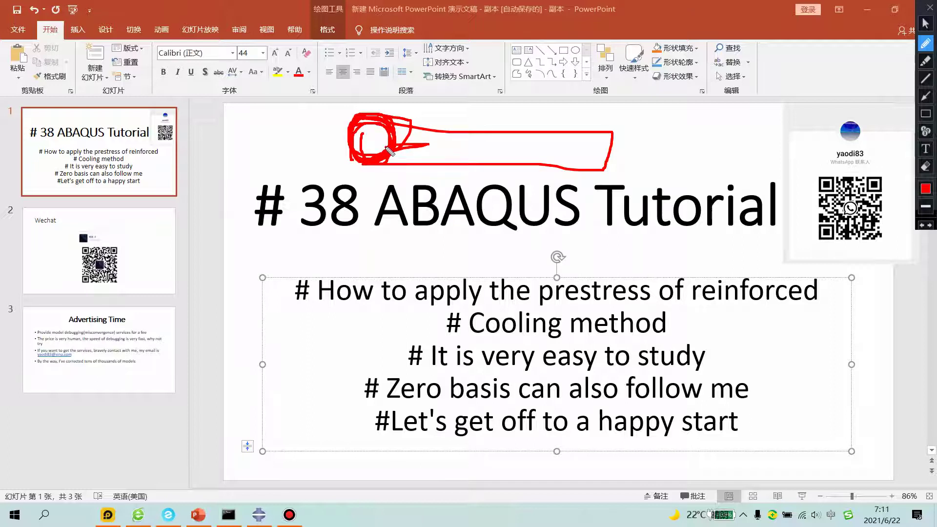
key(Escape)
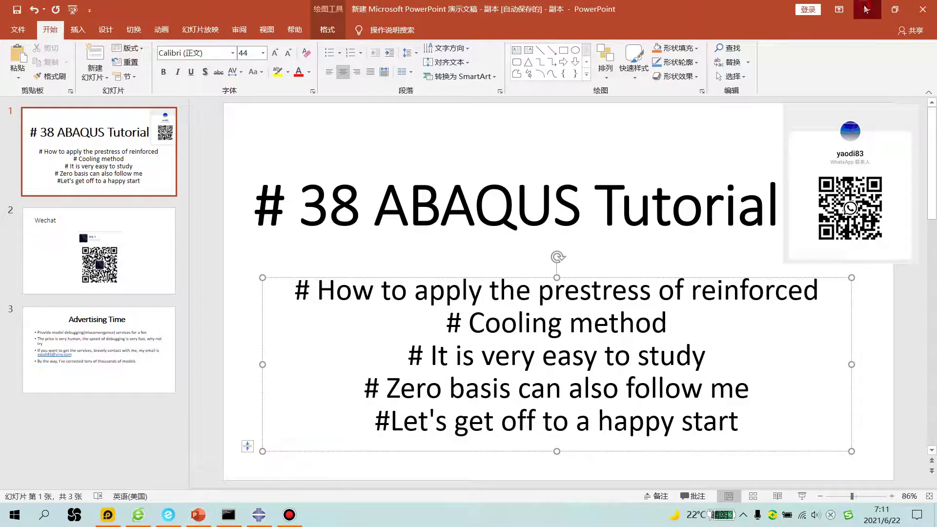
click(865, 9)
click(260, 515)
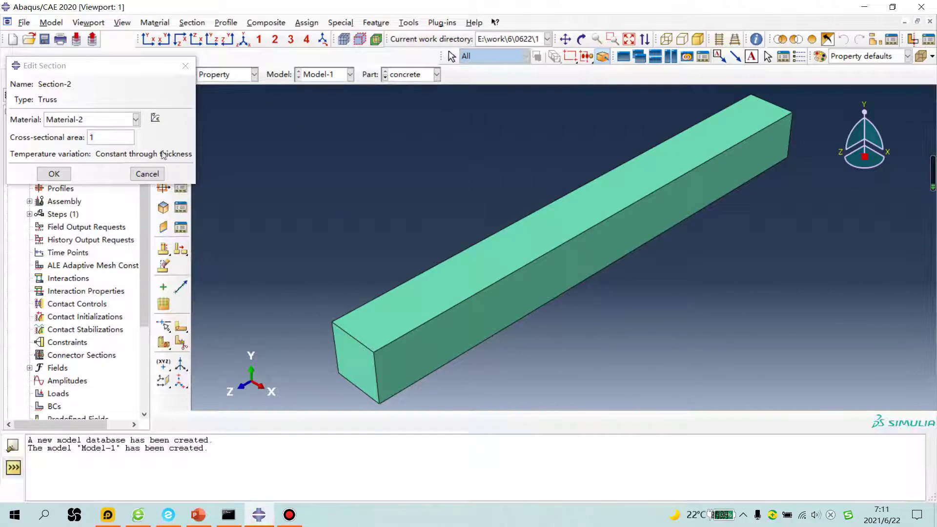
Confirm the truss section and assign Section-2 to the whole wire of the steel part.
click(53, 176)
click(412, 74)
click(412, 99)
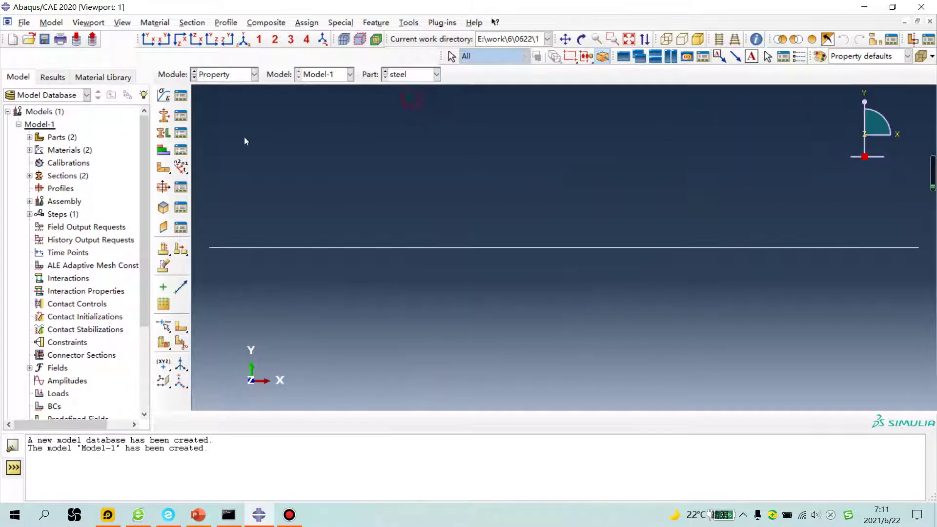
click(164, 133)
drag(340, 240, 844, 351)
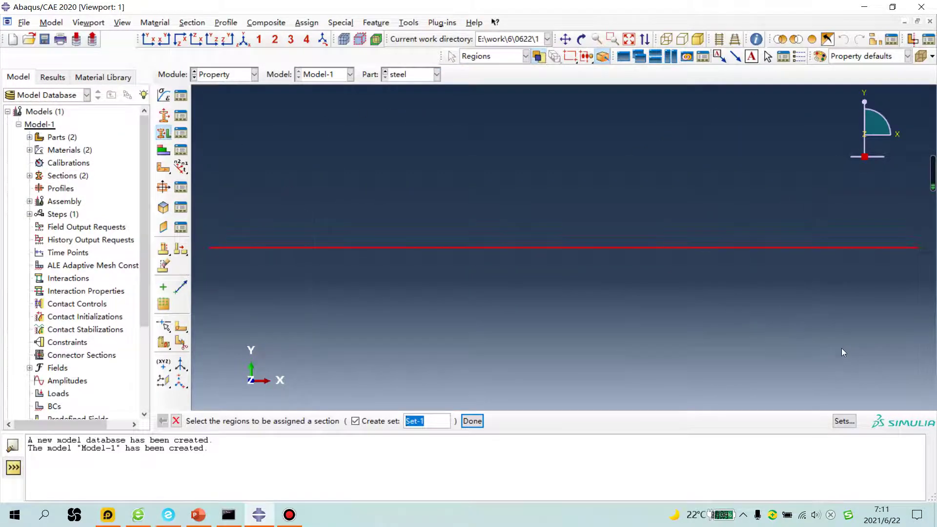
click(476, 423)
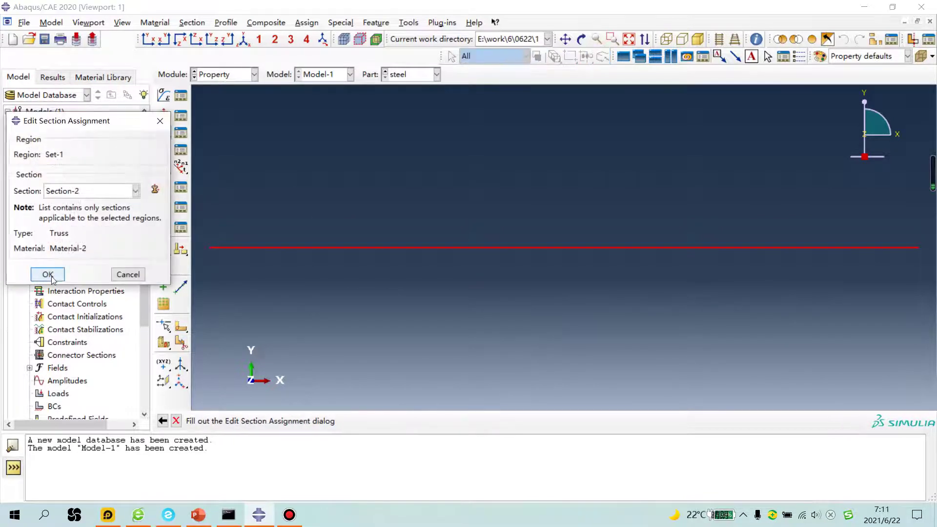
click(46, 273)
In the Assembly module, create dependent instances of the concrete and steel parts.
click(224, 77)
click(213, 109)
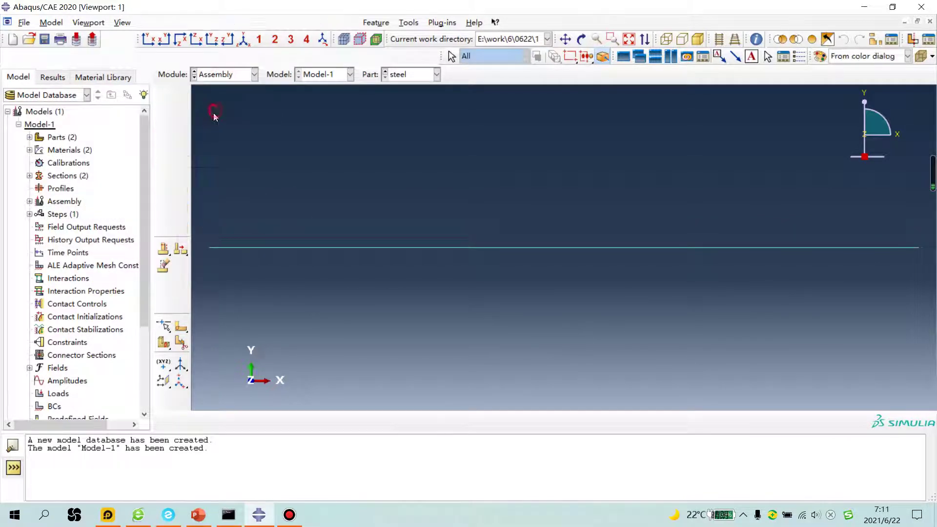
click(163, 96)
shift+click(287, 230)
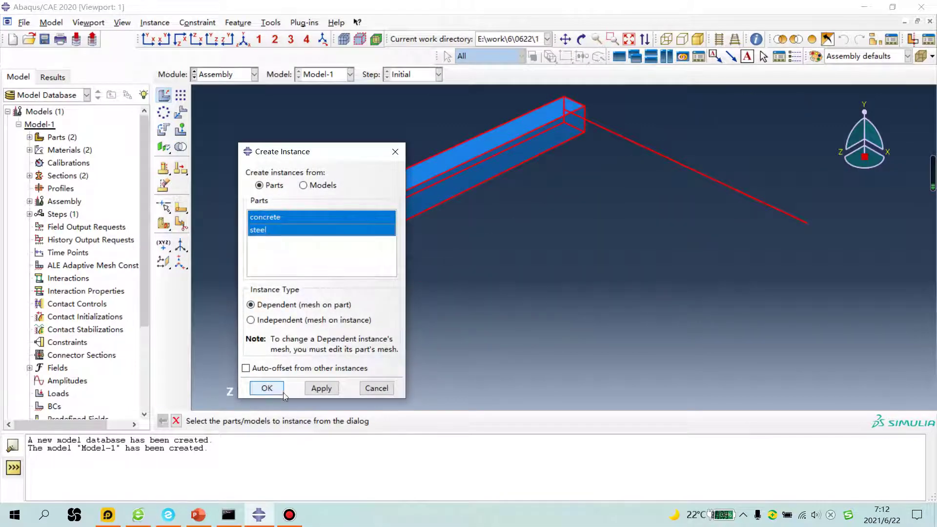
click(281, 390)
Rotate the steel instance 90 degrees about the vector from the top-edge midpoint to the bottom-edge midpoint of the concrete beam's end face.
ctrl+alt+drag(533, 299, 449, 314)
scroll(343, 279, up, 2)
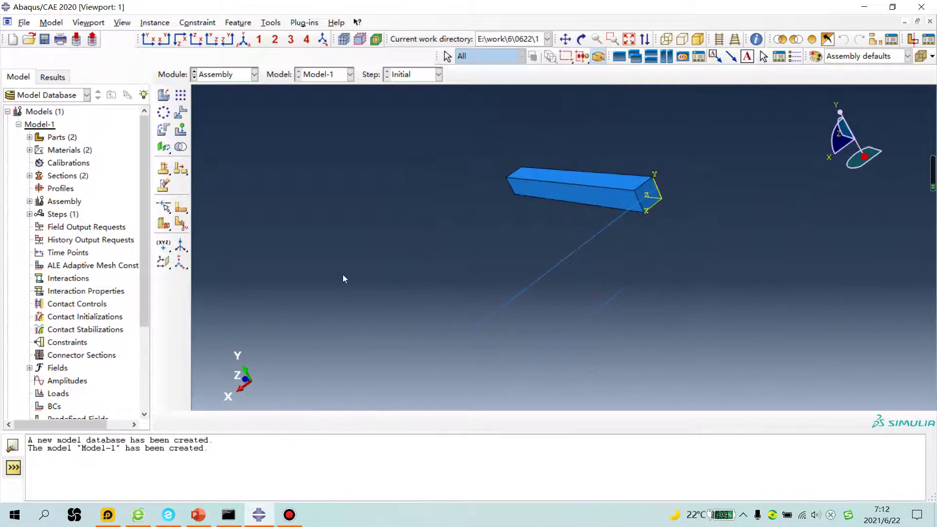
click(164, 129)
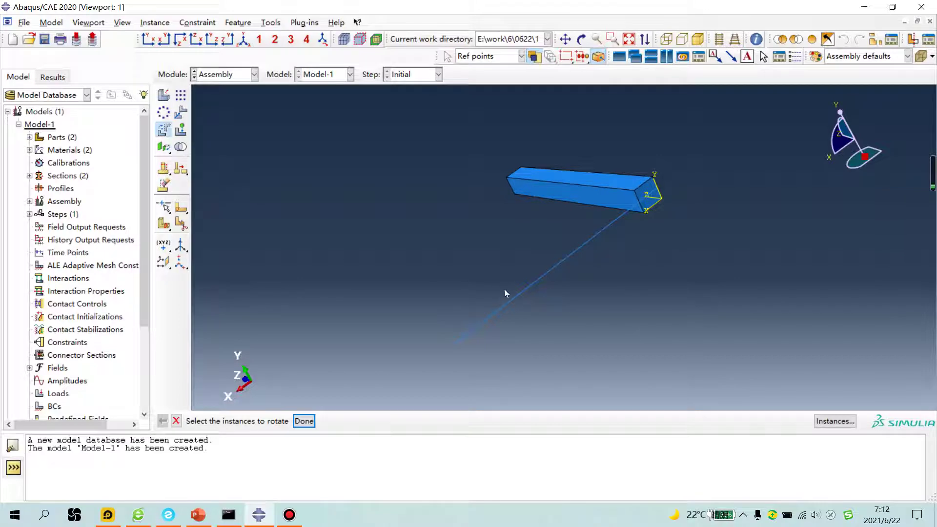
click(506, 305)
click(312, 422)
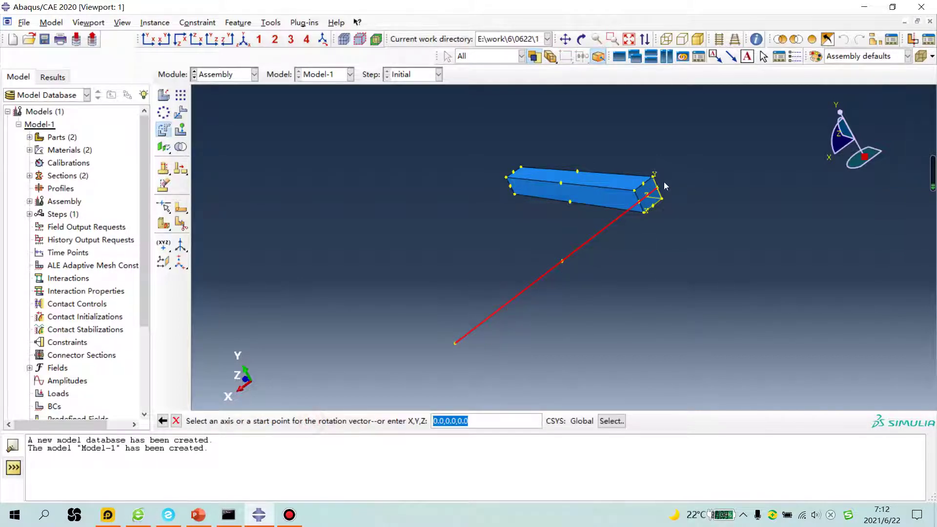
scroll(650, 188, up, 5)
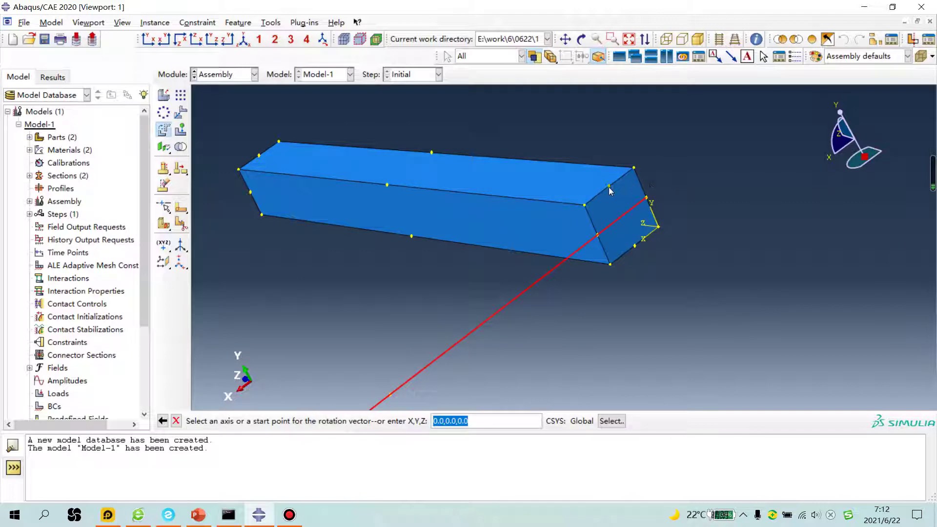
click(608, 187)
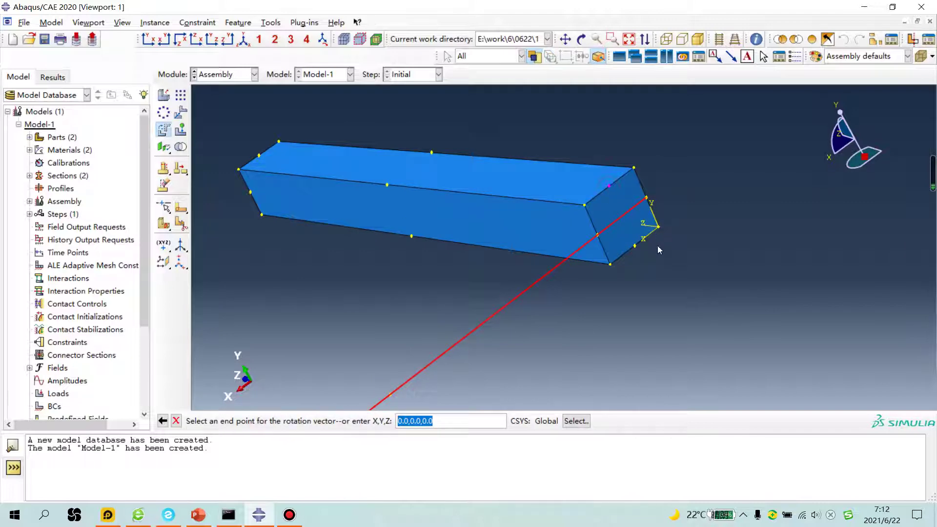
click(635, 247)
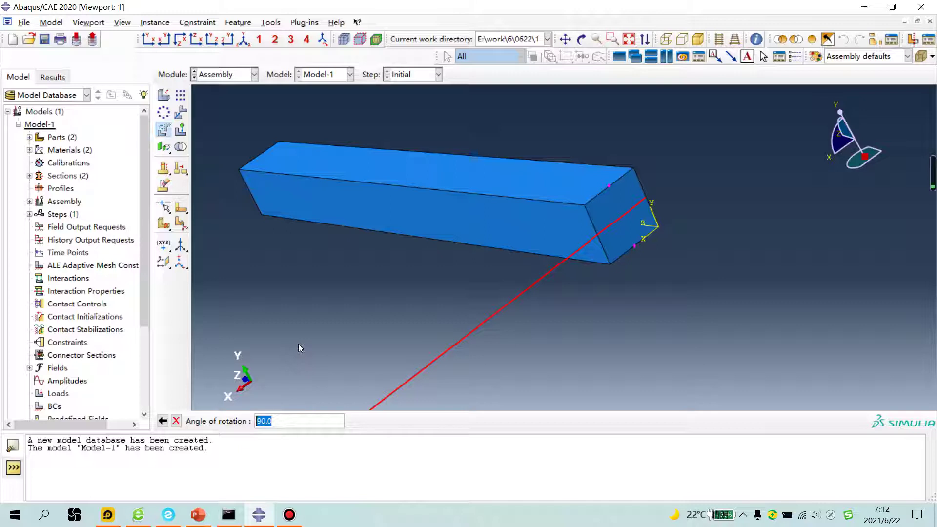
key(Return)
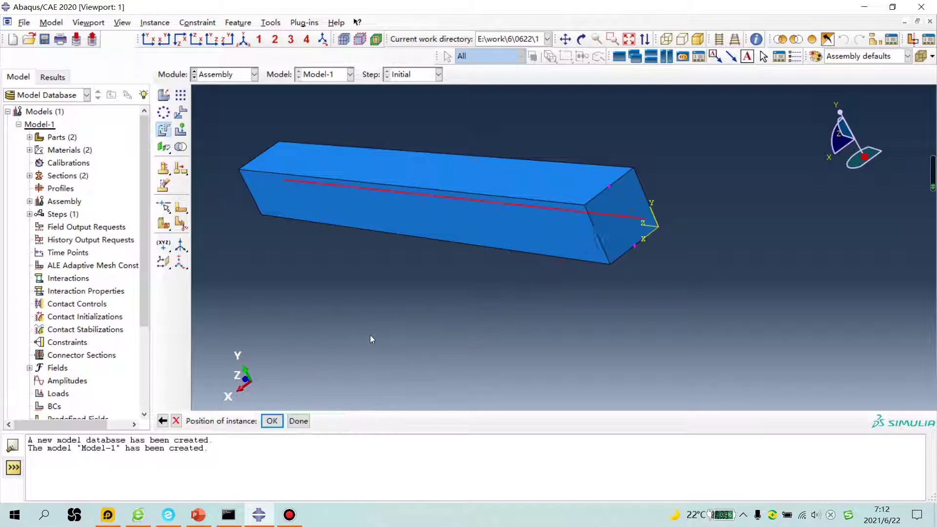
click(271, 420)
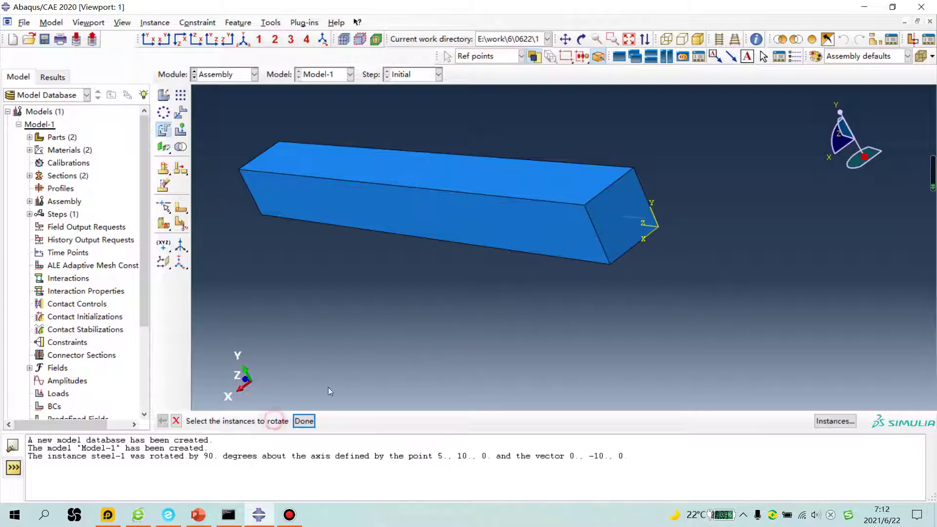
Create a datum point midway between two diagonally opposite corners of the concrete beam's end face.
ctrl+alt+drag(539, 300, 575, 251)
scroll(572, 229, down, 5)
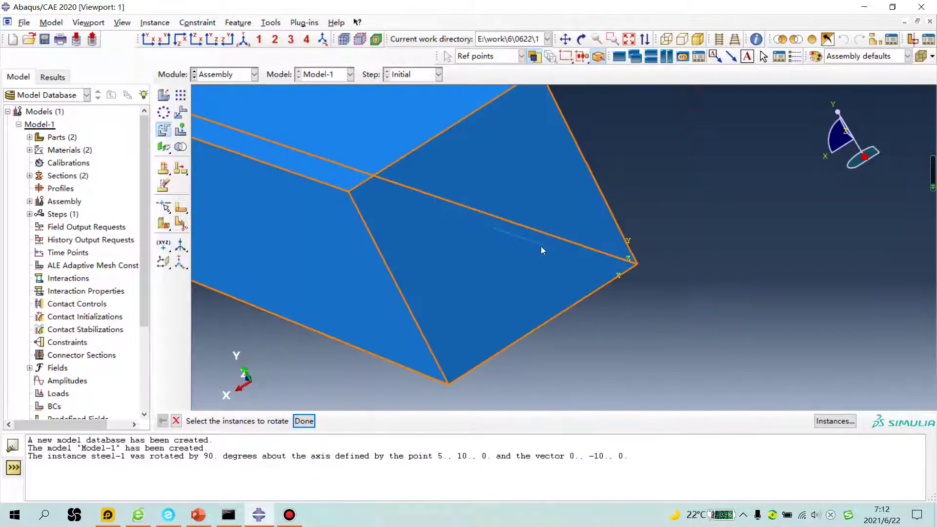
scroll(572, 288, up, 2)
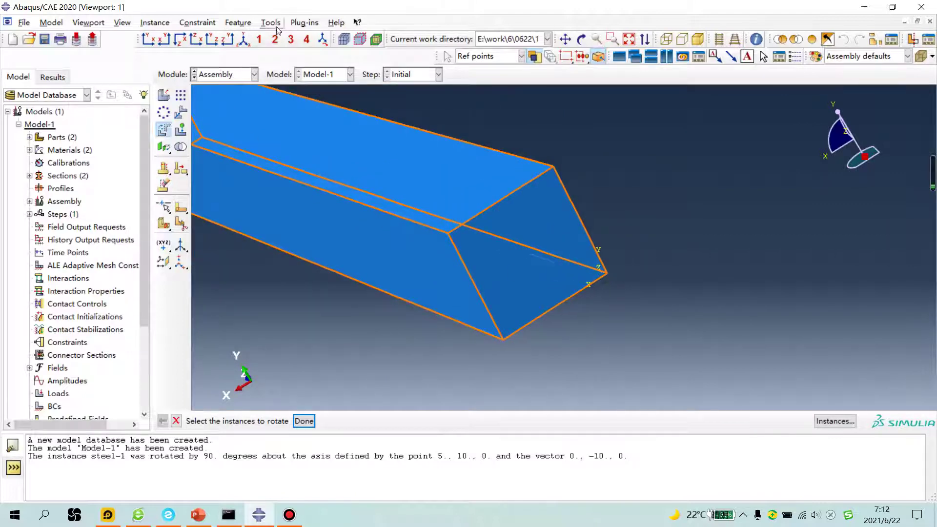
click(271, 22)
click(301, 118)
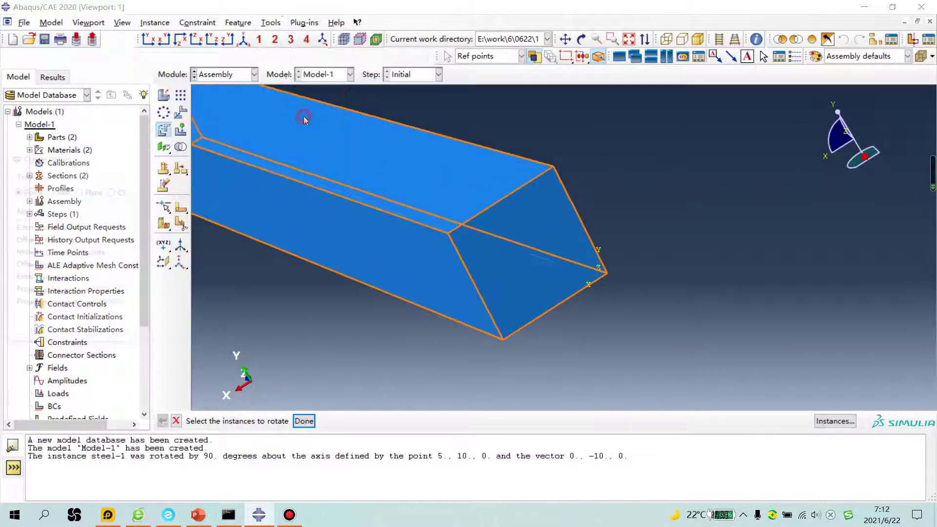
click(67, 255)
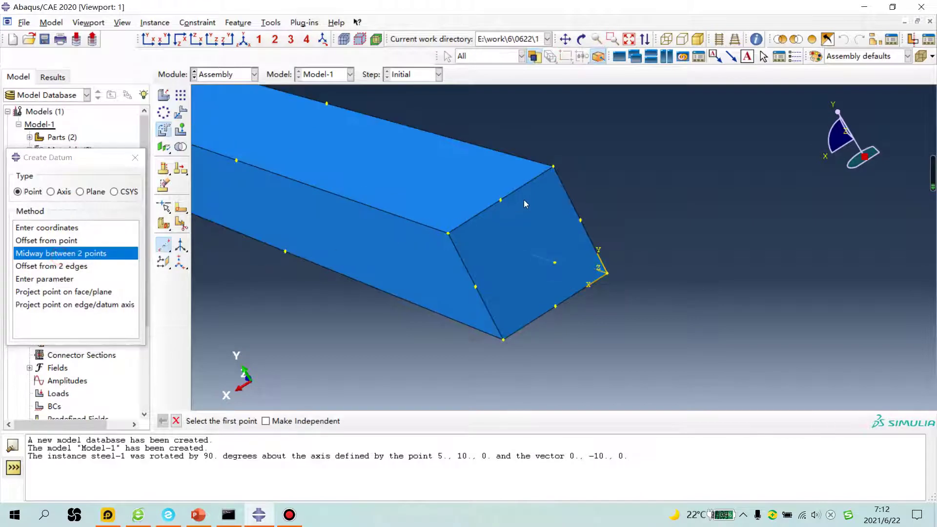
click(553, 167)
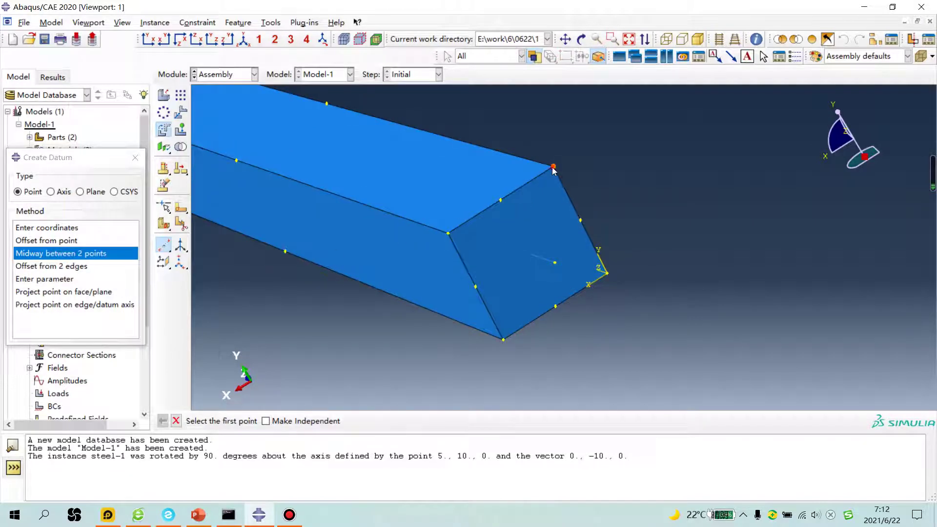
click(504, 340)
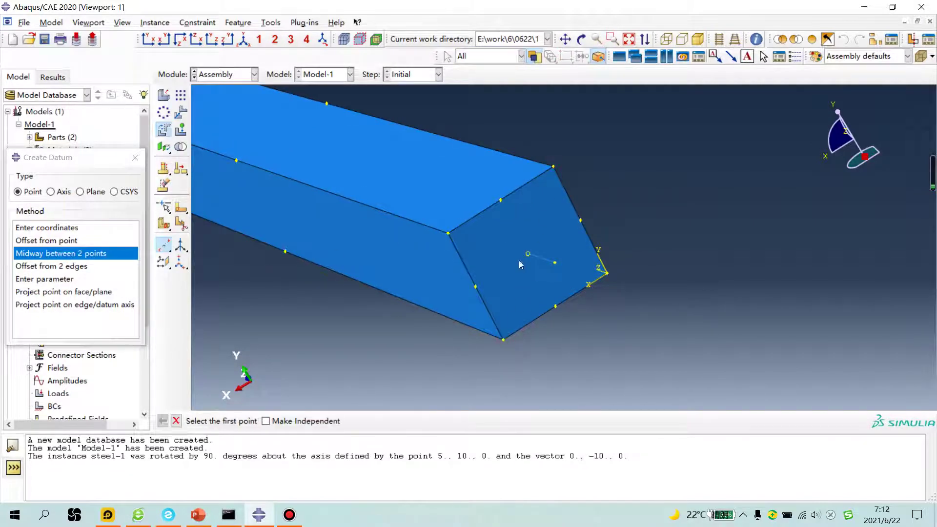
click(133, 157)
Translate the steel instance from its wire endpoint to the end-face datum point, then check its position in wireframe and restore shaded display.
click(182, 111)
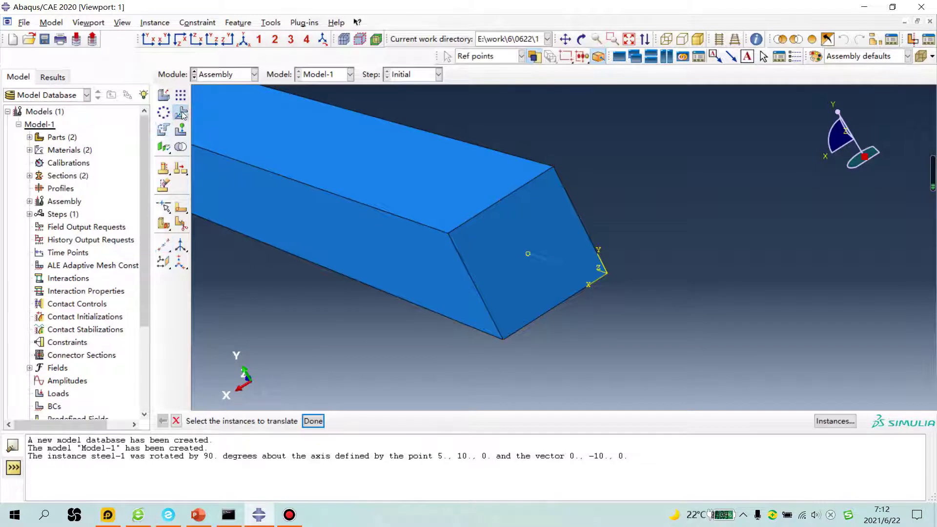
click(550, 265)
click(317, 418)
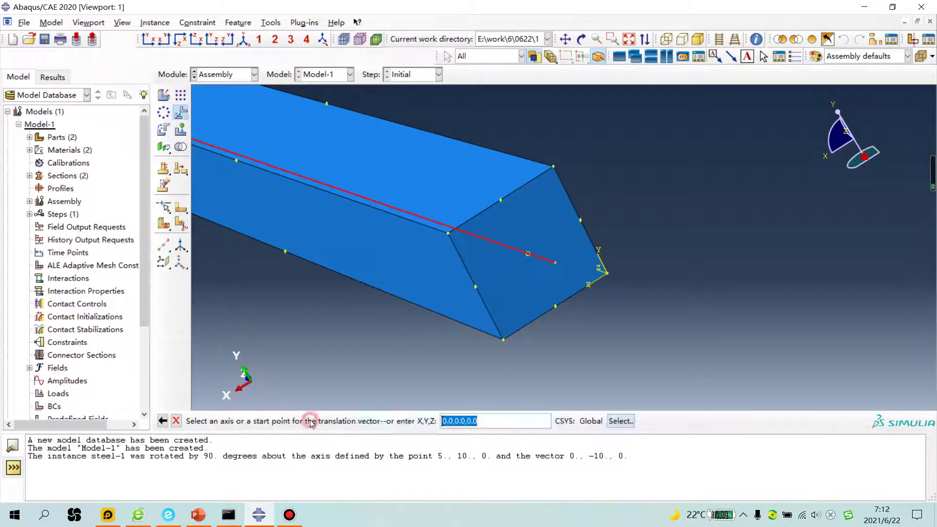
click(555, 263)
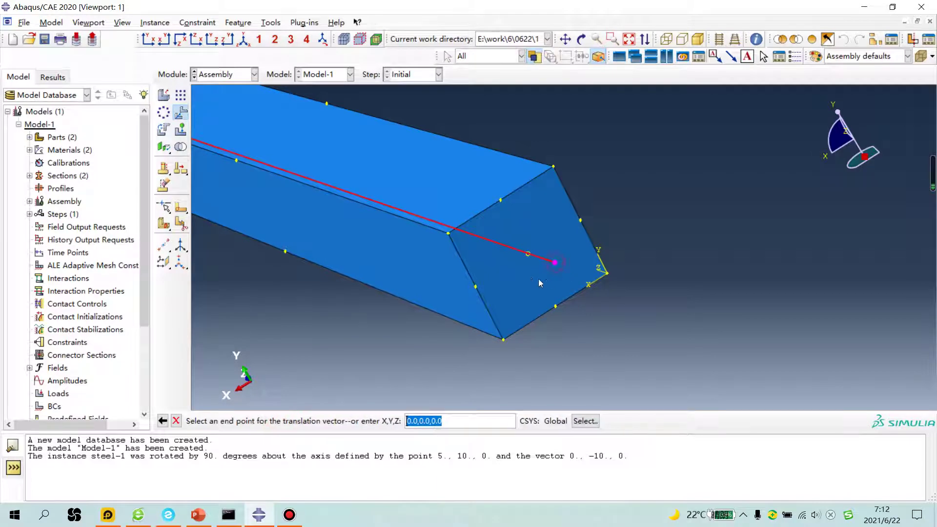
click(527, 255)
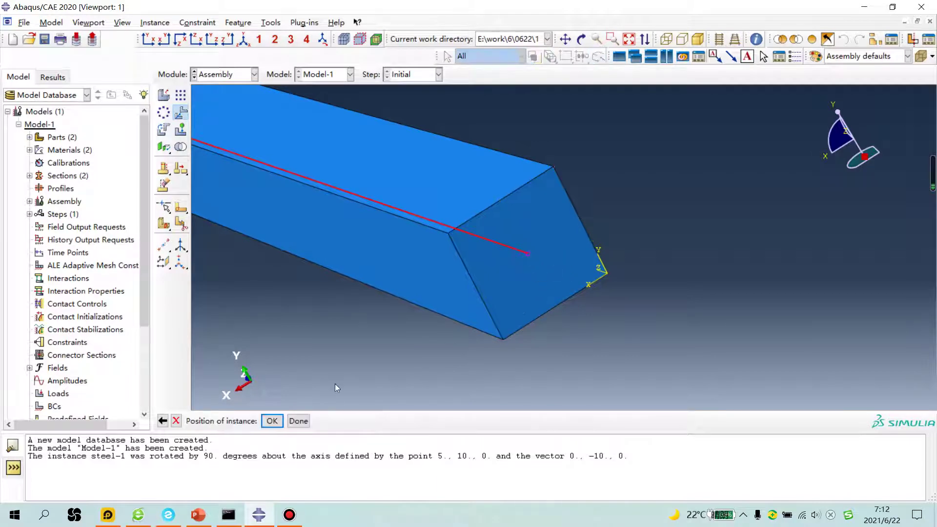
click(271, 422)
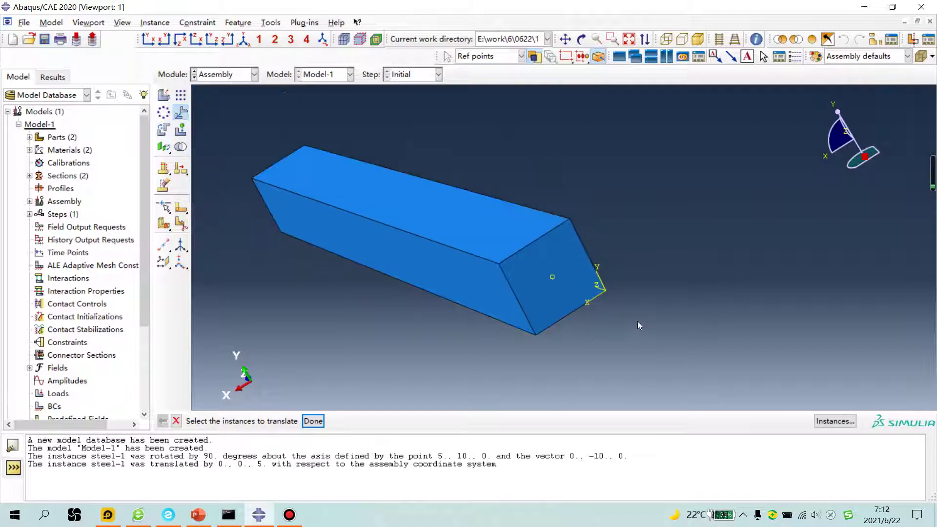
click(668, 40)
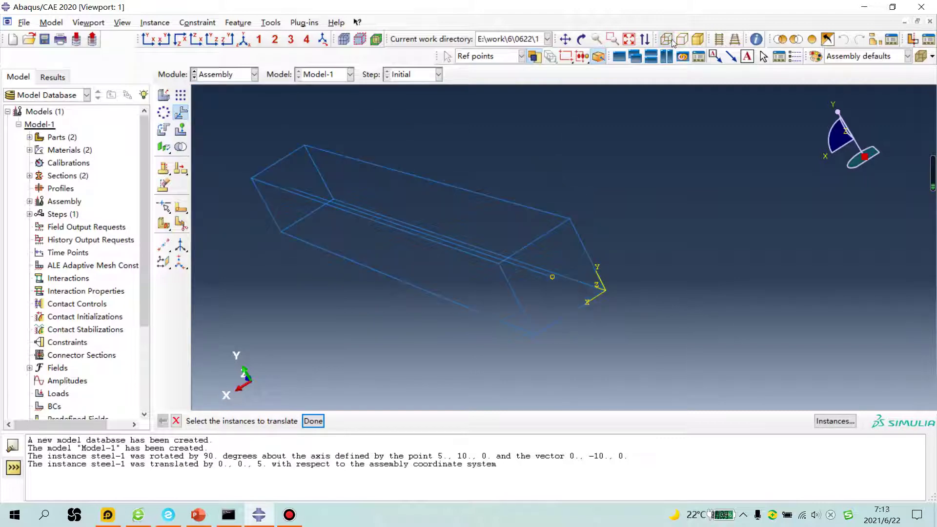
click(698, 39)
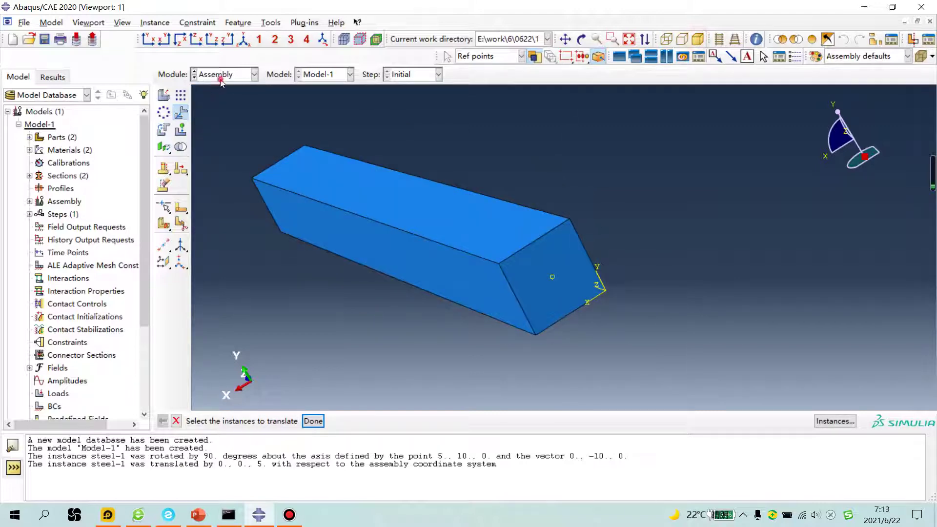
In the Step module, create a Static, General step named Step-1 after Initial with an initial increment size of 0.1.
click(212, 77)
click(209, 127)
click(164, 95)
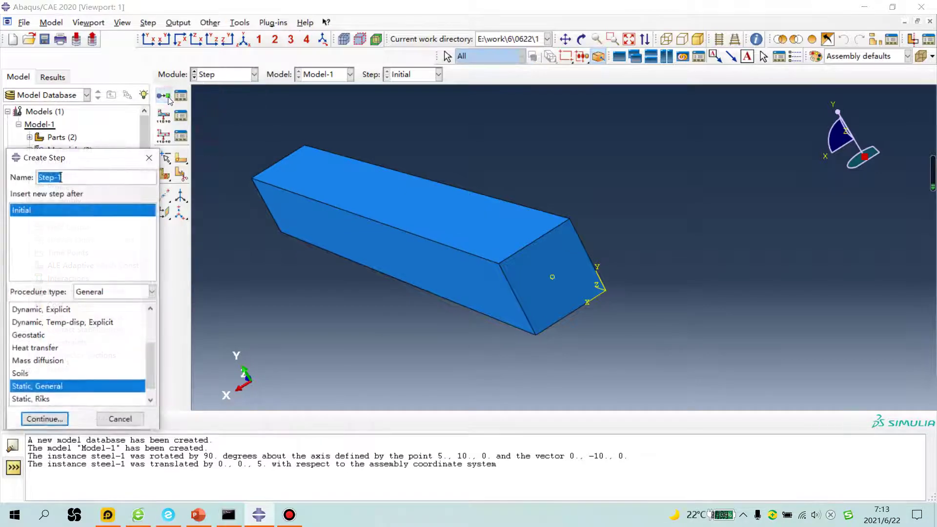
click(45, 419)
click(372, 232)
click(397, 163)
double_click(393, 228)
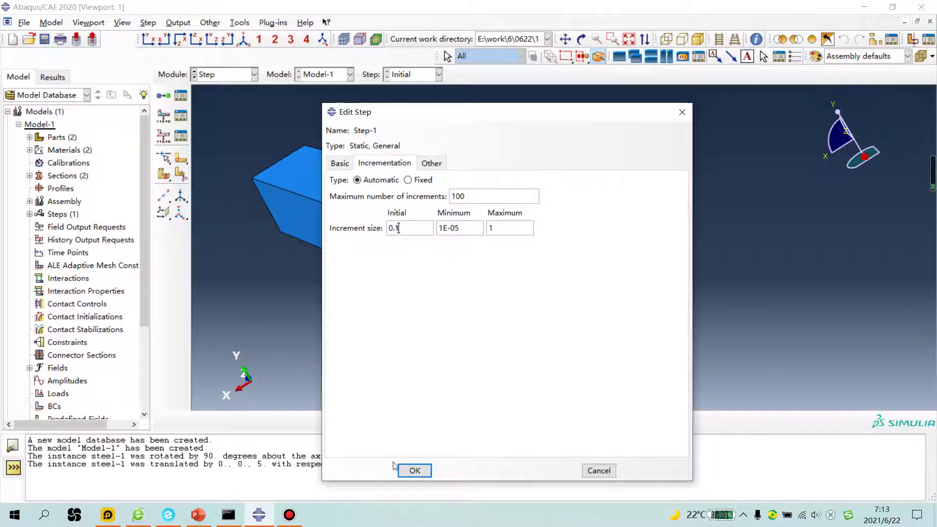
click(415, 470)
In the Interaction module, create an Embedded region constraint with the steel wire as embedded region and the whole model as host.
click(220, 75)
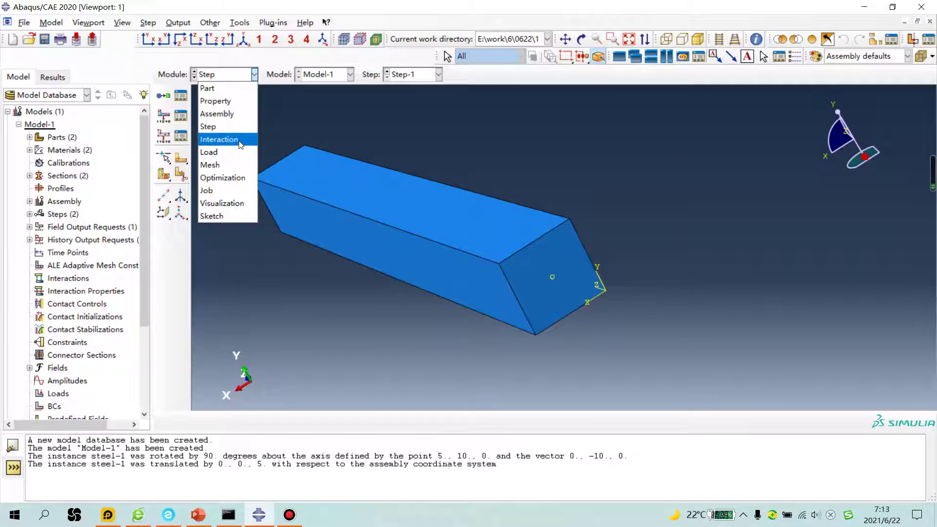
click(219, 140)
click(163, 136)
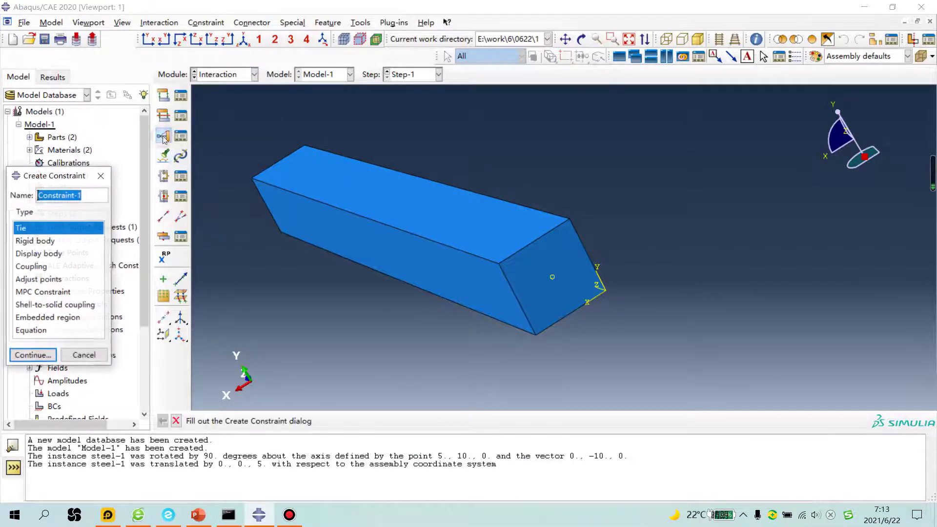
click(49, 318)
click(38, 358)
drag(686, 366, 373, 154)
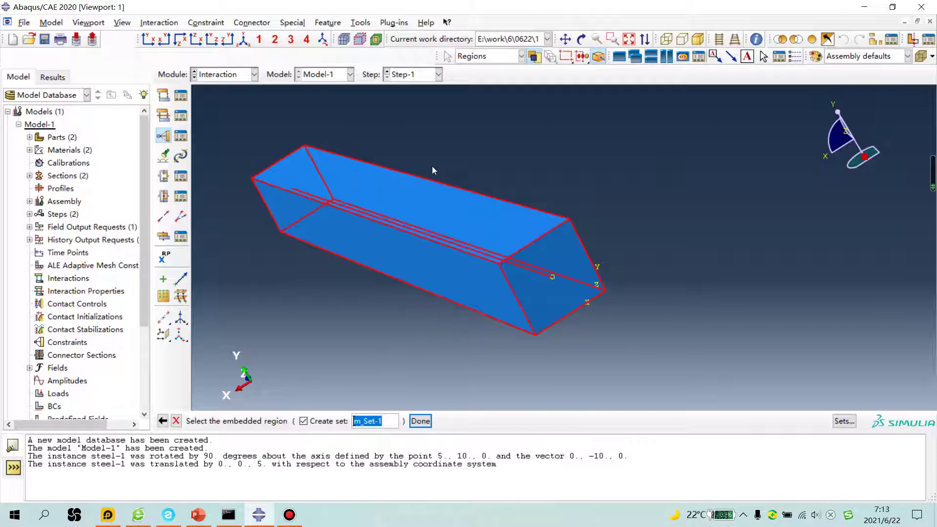
ctrl+drag(431, 169, 278, 128)
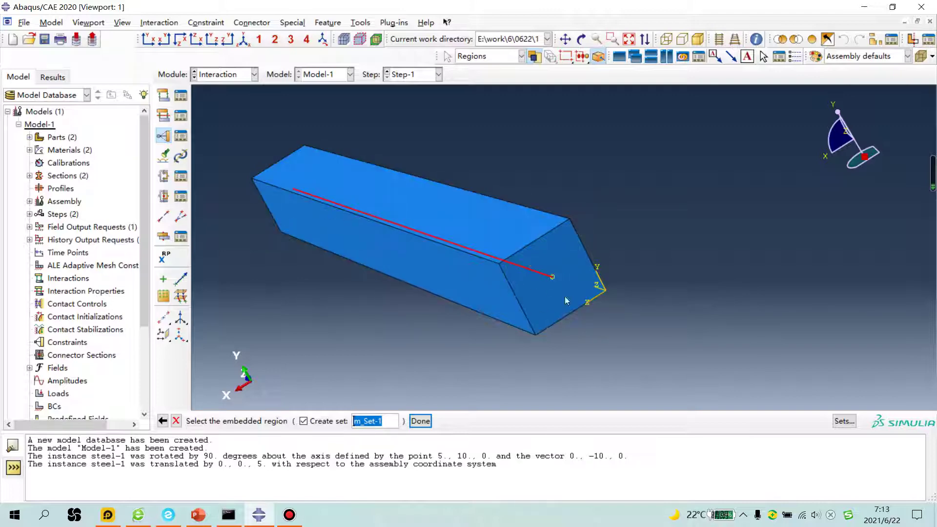
click(420, 421)
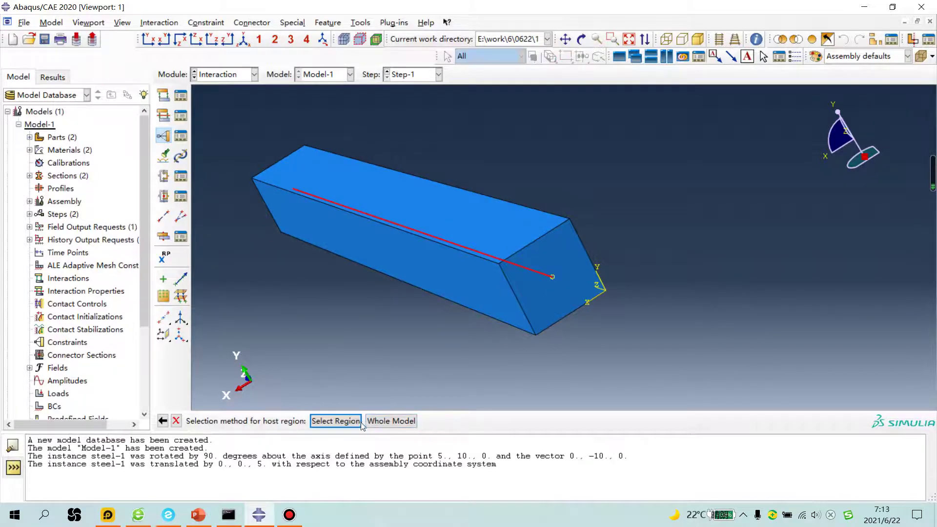
click(385, 422)
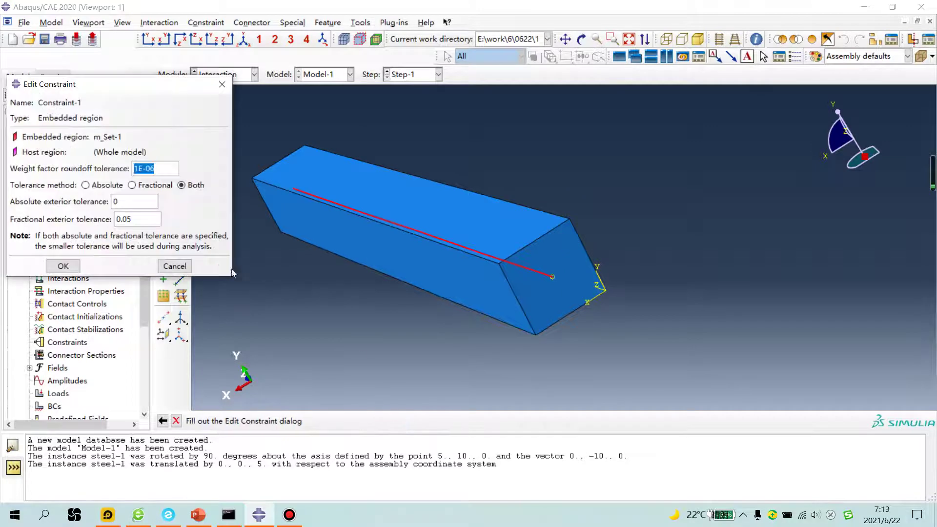
click(64, 266)
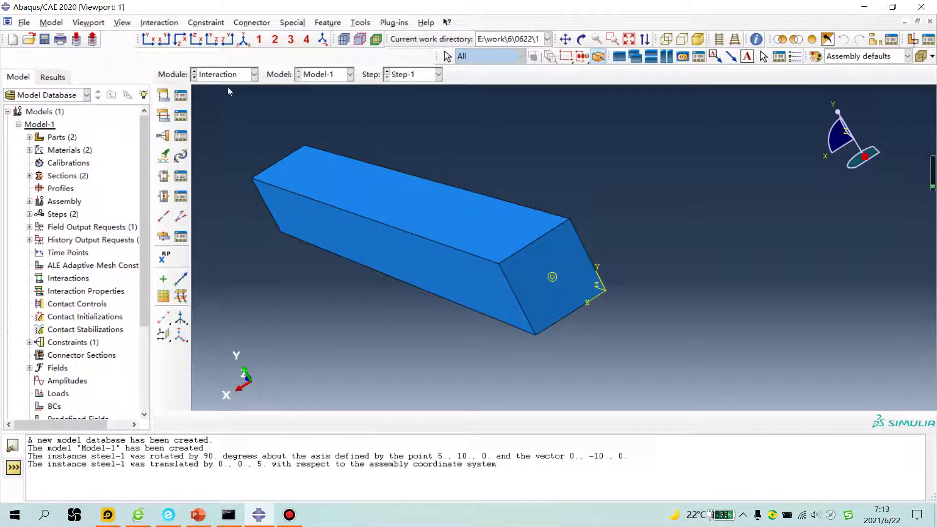
In the Mesh module, switch to the steel part and mesh it with the default global seeds.
click(226, 74)
click(225, 167)
click(440, 74)
click(163, 111)
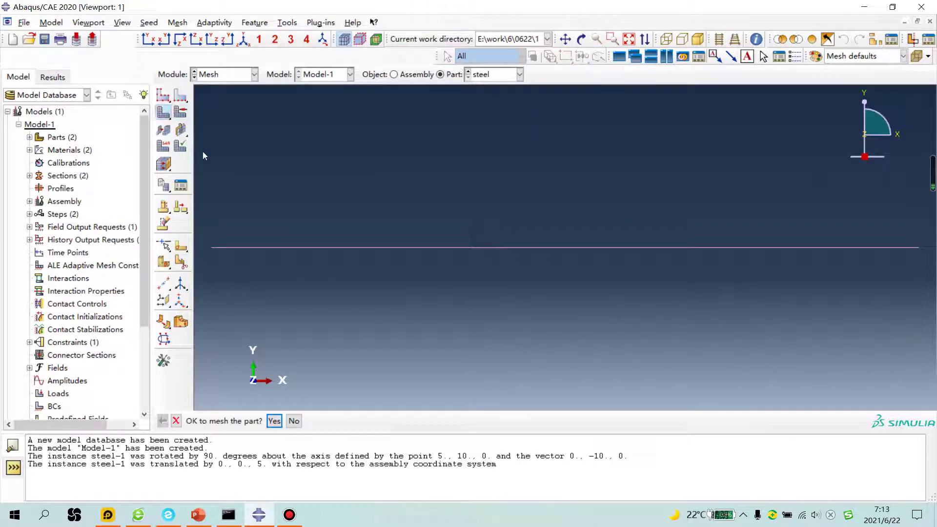
click(274, 421)
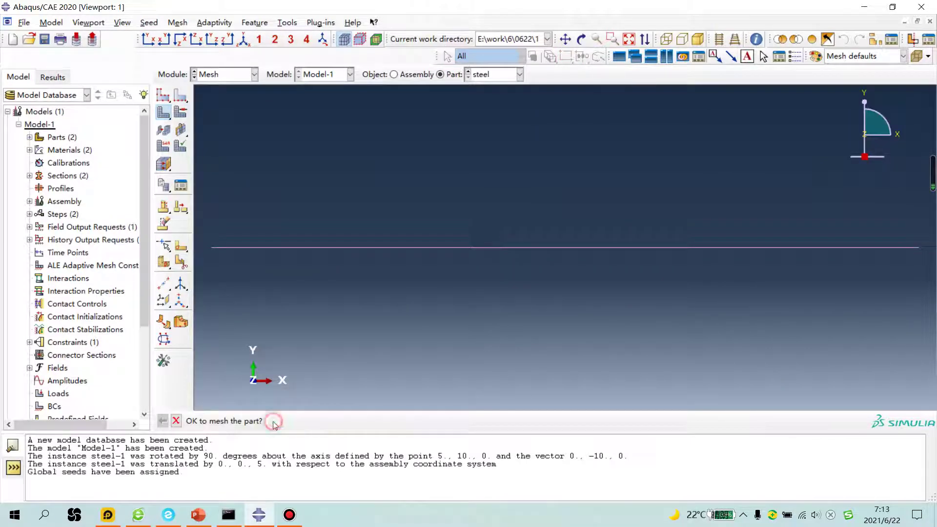
Assign the linear Truss element type from the Standard library to the steel wire.
click(164, 146)
drag(328, 228, 565, 295)
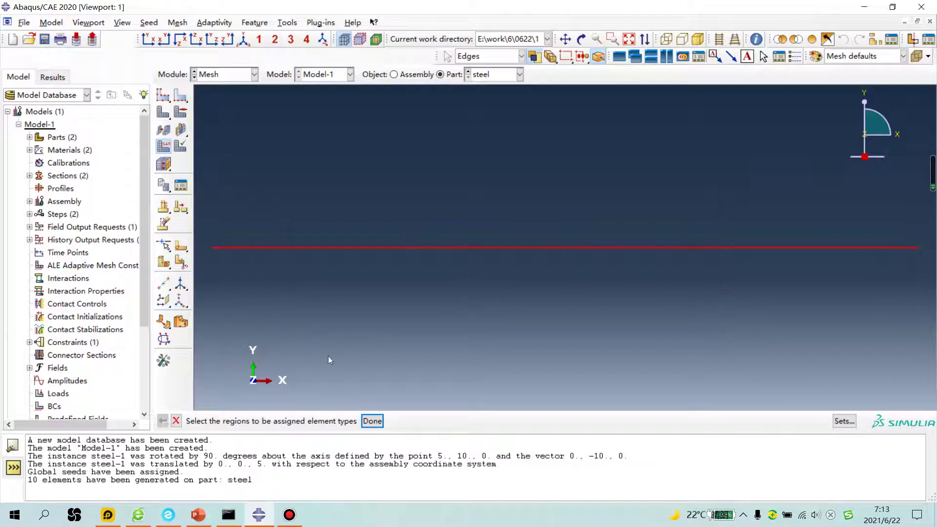
click(375, 421)
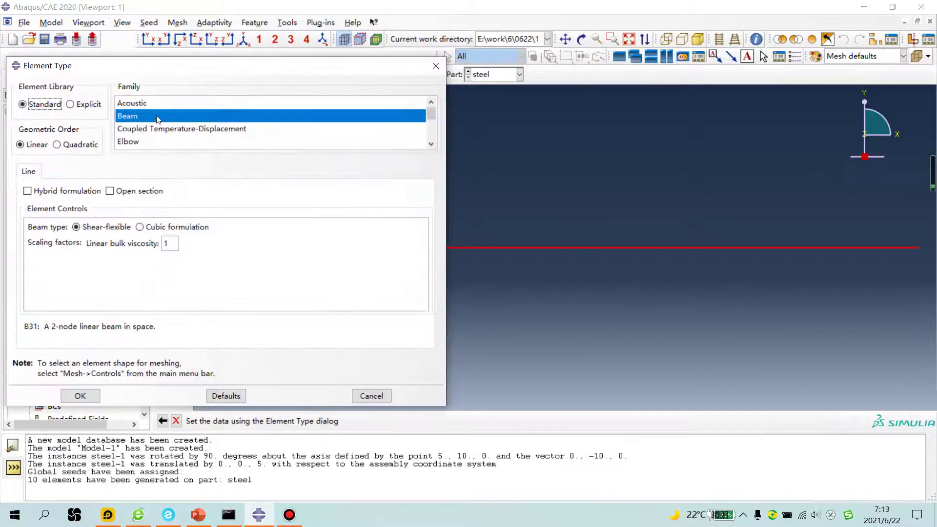
scroll(157, 119, down, 2)
click(141, 142)
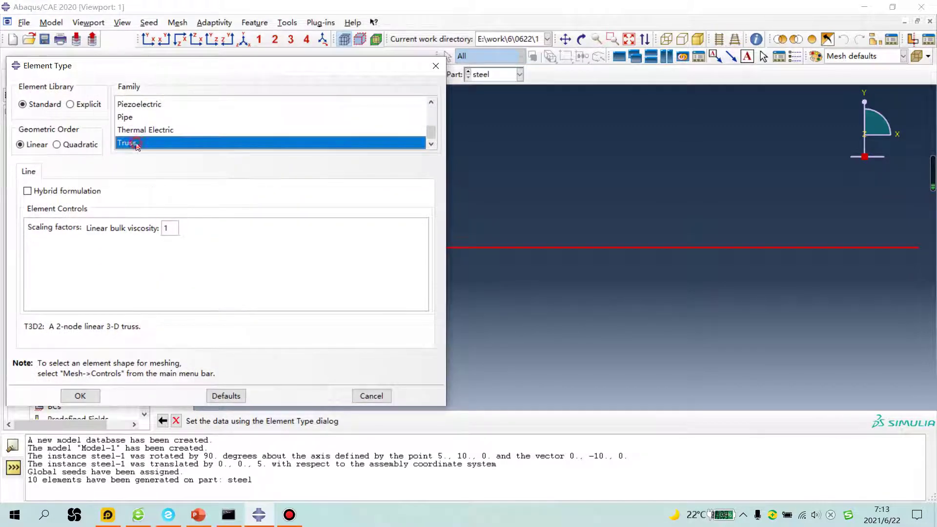
scroll(166, 146, up, 1)
scroll(144, 134, down, 1)
click(79, 395)
Switch to the concrete part and mesh it with the default global seeds.
click(489, 75)
click(489, 88)
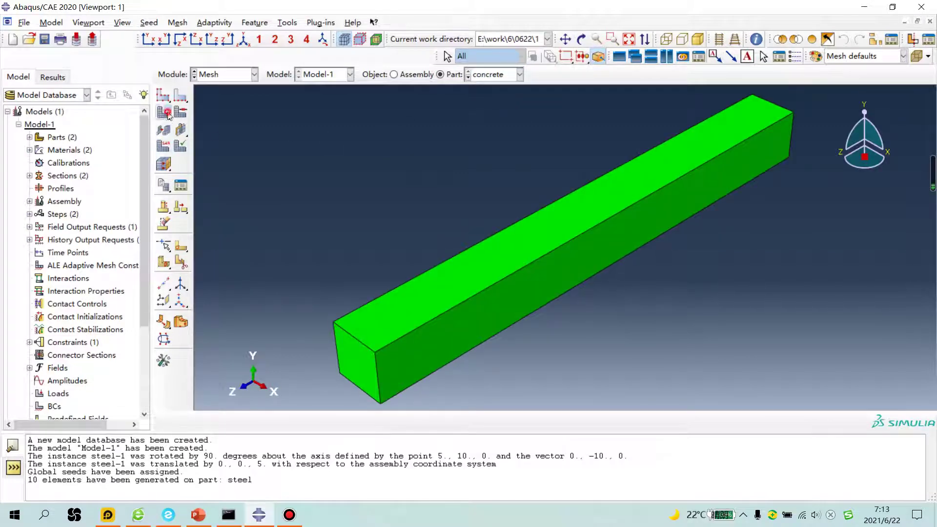
click(166, 113)
click(273, 421)
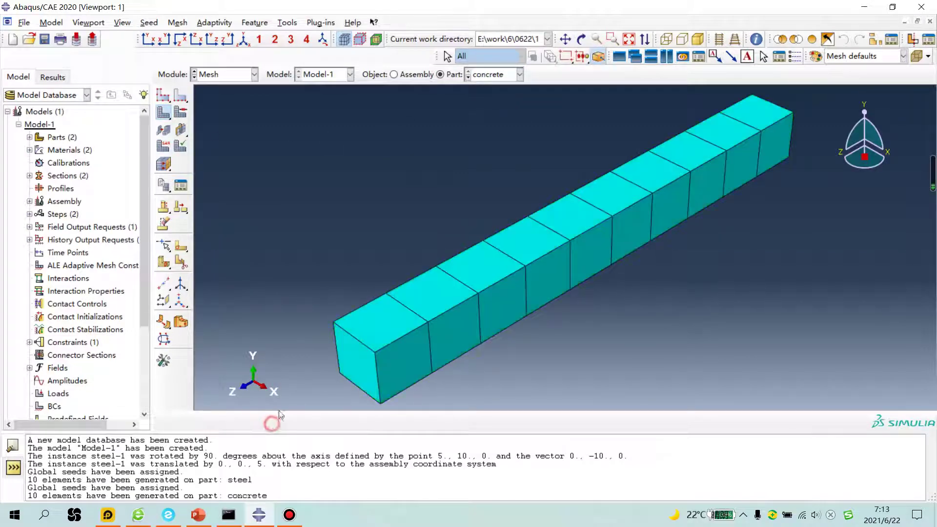
Apply an approximate global seed size of 2 to the concrete part, deleting its existing mesh.
click(163, 96)
click(130, 269)
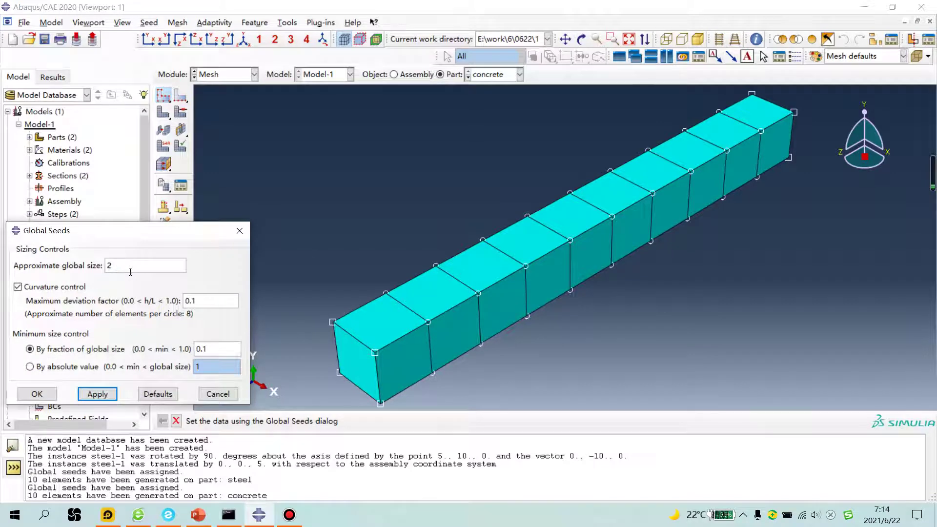
click(104, 395)
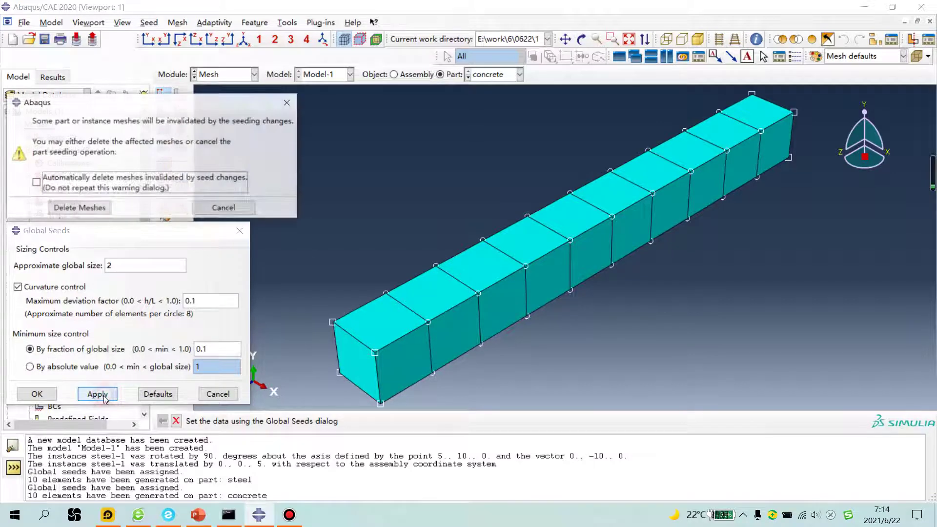
click(80, 208)
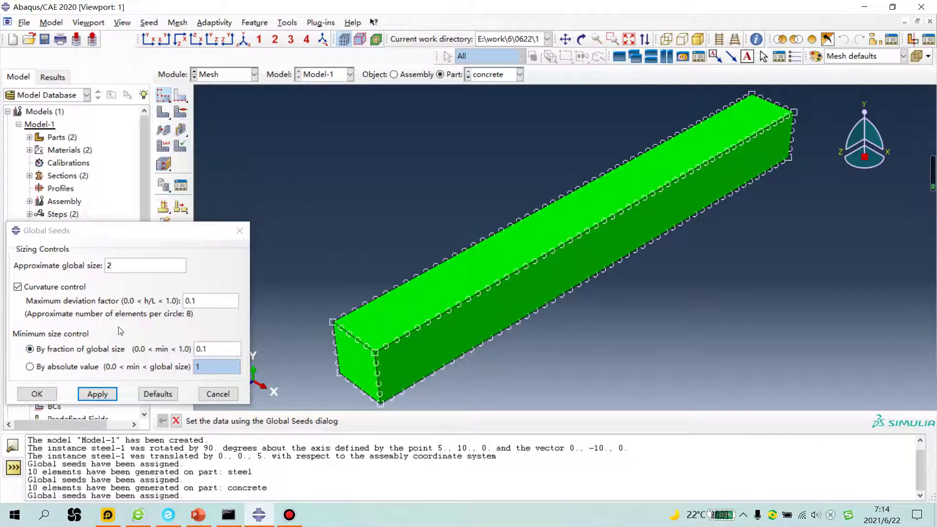
Set the concrete part's approximate global seed size to 4 and mesh the part.
double_click(128, 264)
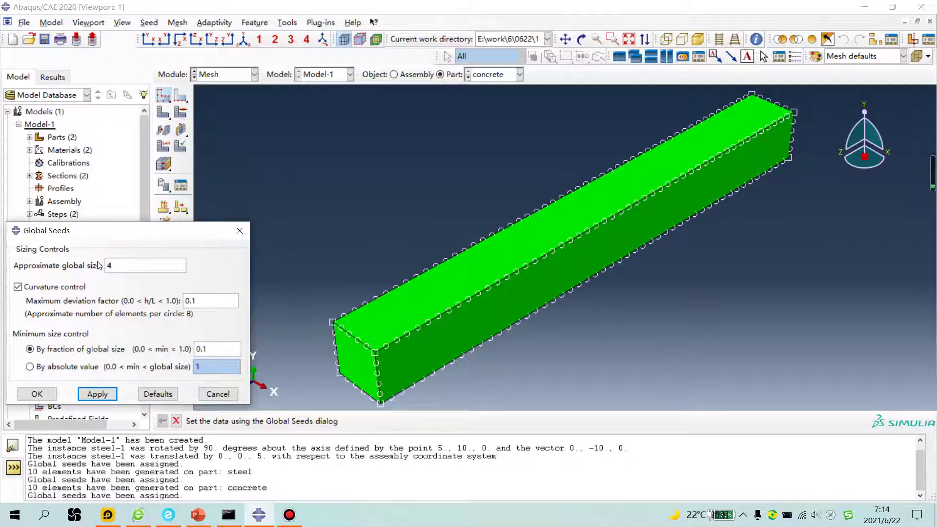
click(97, 394)
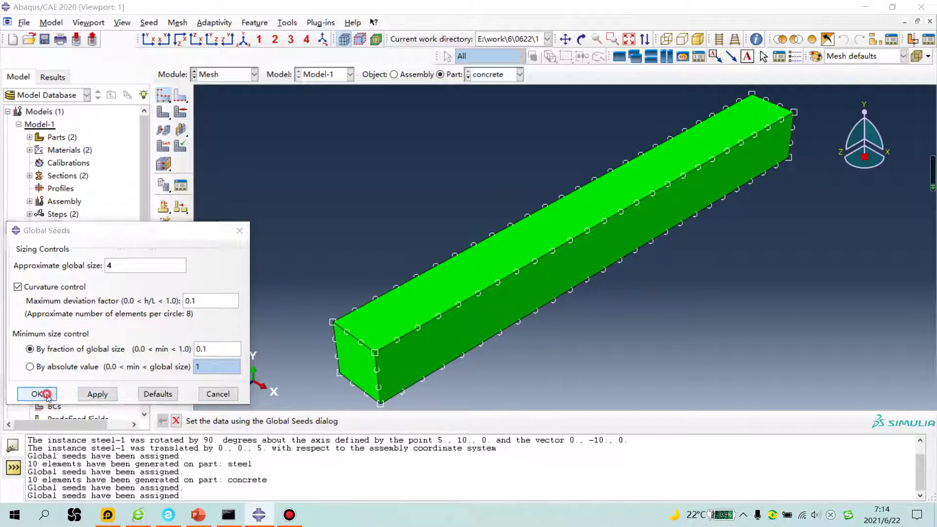
click(47, 394)
click(164, 112)
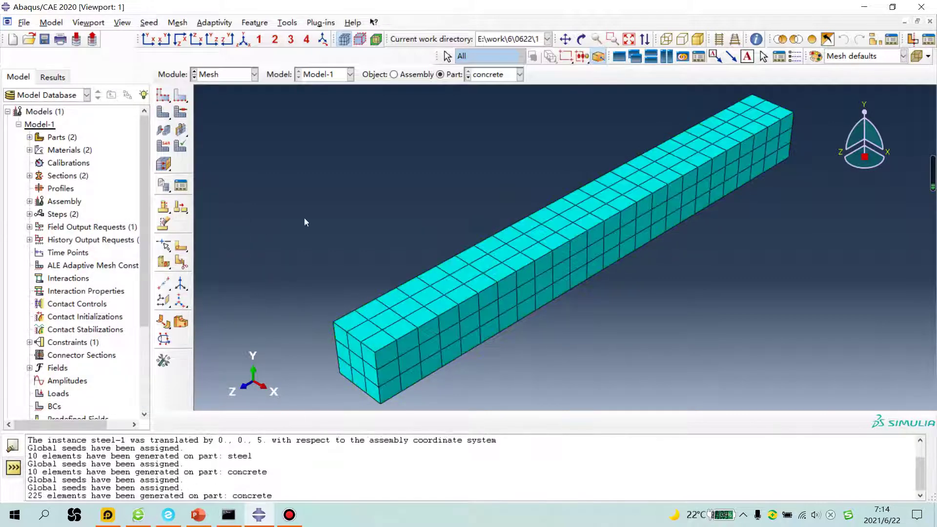
In the Load module, create an ENCASTRE boundary condition in the Initial step on both end faces of the concrete beam.
click(229, 74)
click(232, 155)
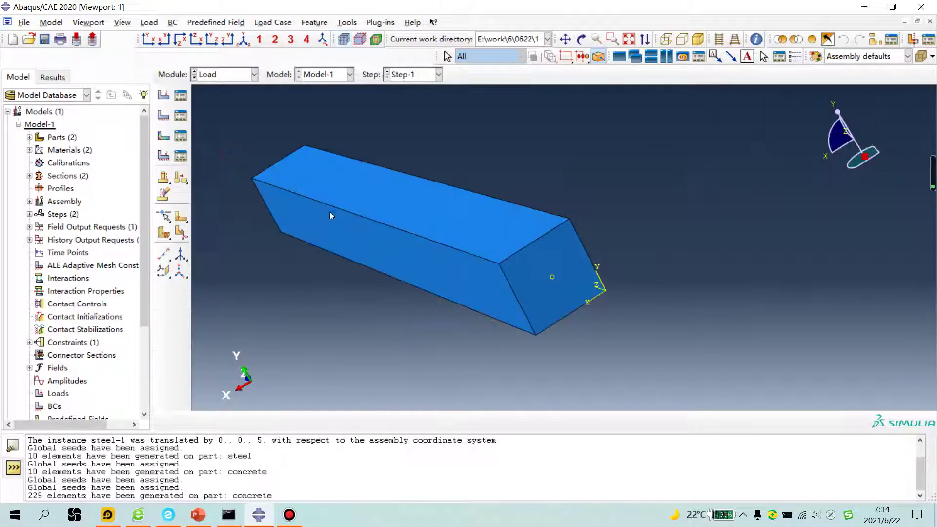
click(164, 116)
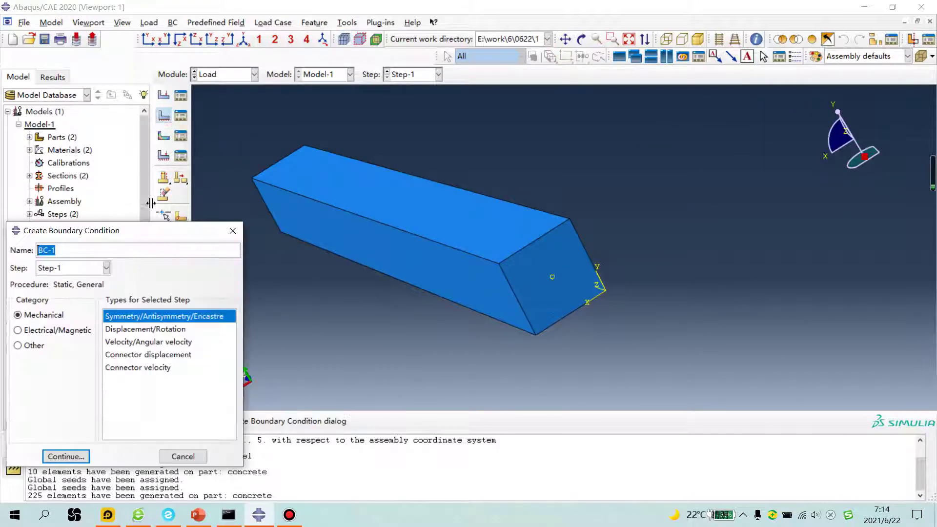
click(71, 267)
click(62, 280)
click(66, 456)
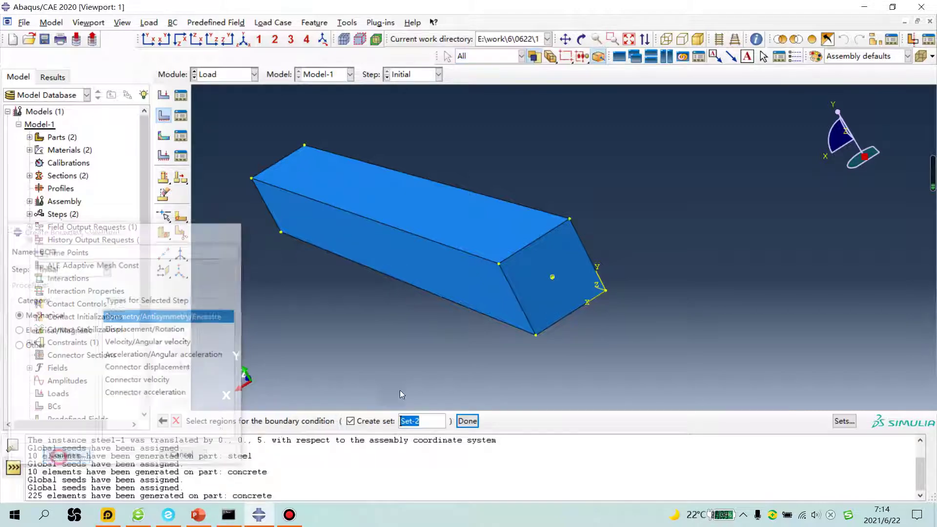
click(544, 261)
ctrl+alt+drag(449, 294, 476, 253)
click(299, 191)
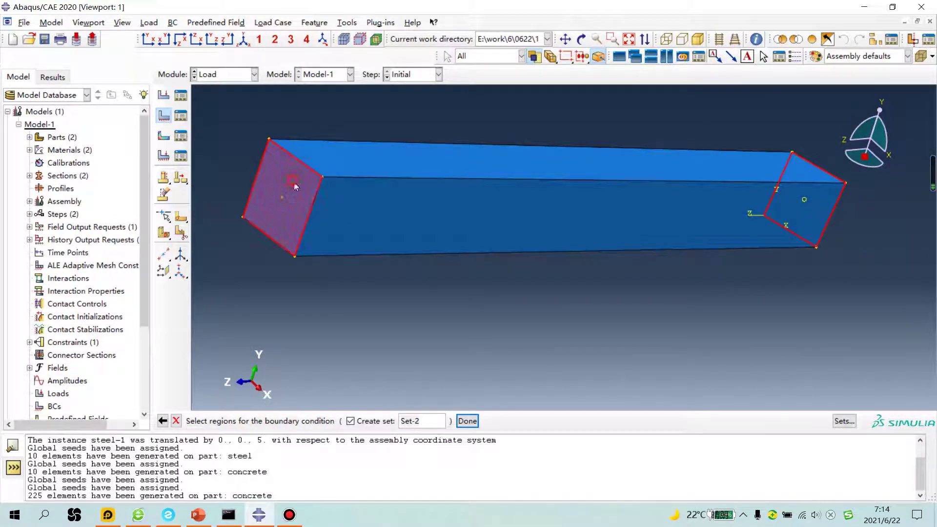
middle_click(461, 320)
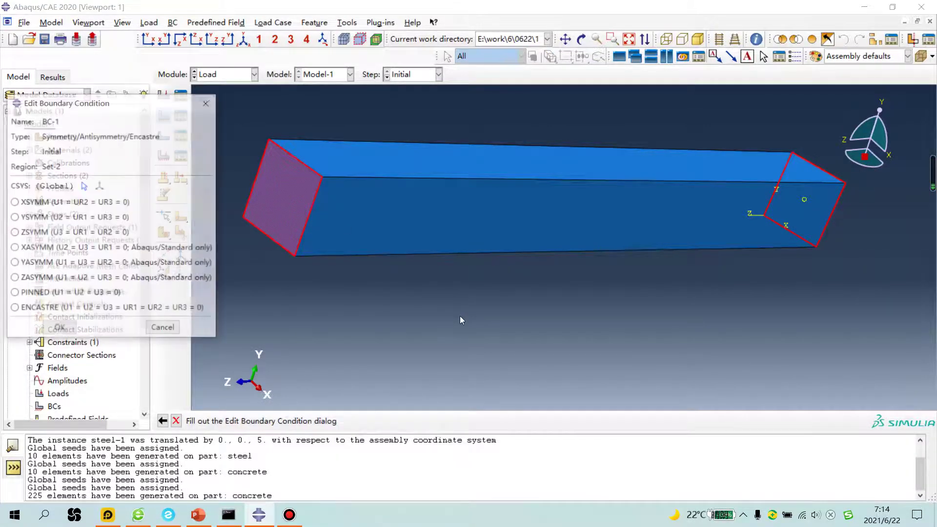
click(56, 309)
click(62, 328)
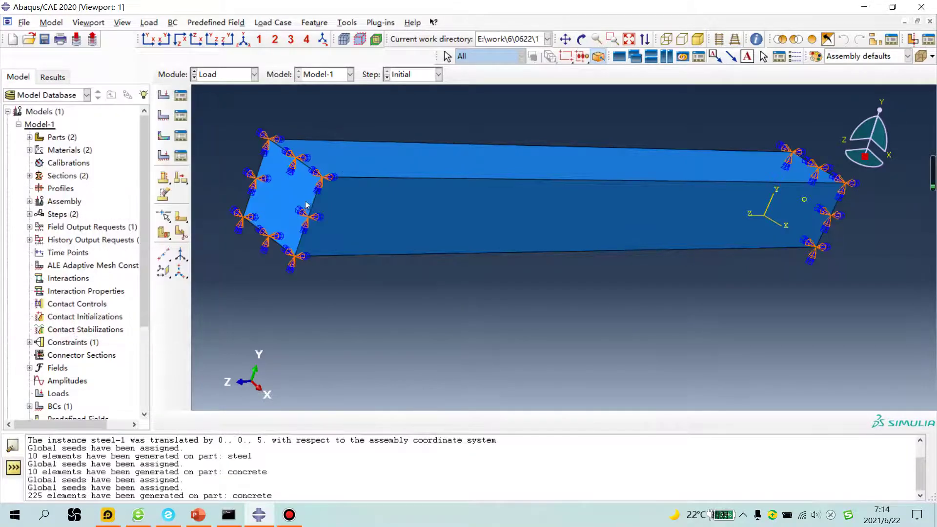
Create a Temperature predefined field in the Initial step on the steel wire only, with a magnitude of 0.
click(163, 136)
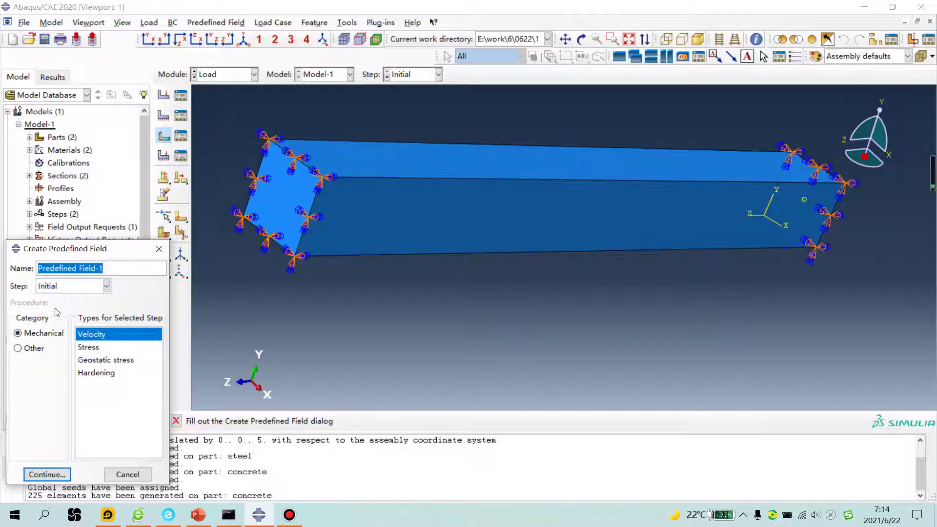
click(17, 349)
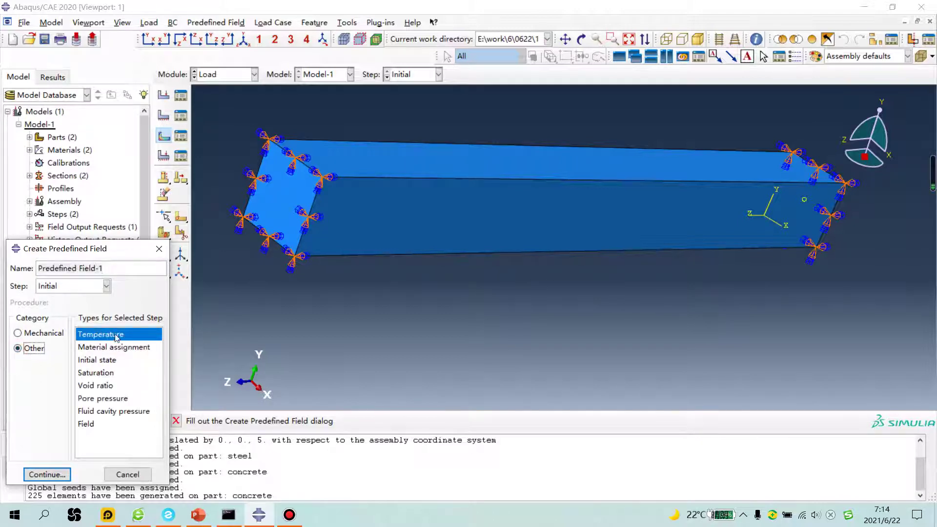
click(47, 475)
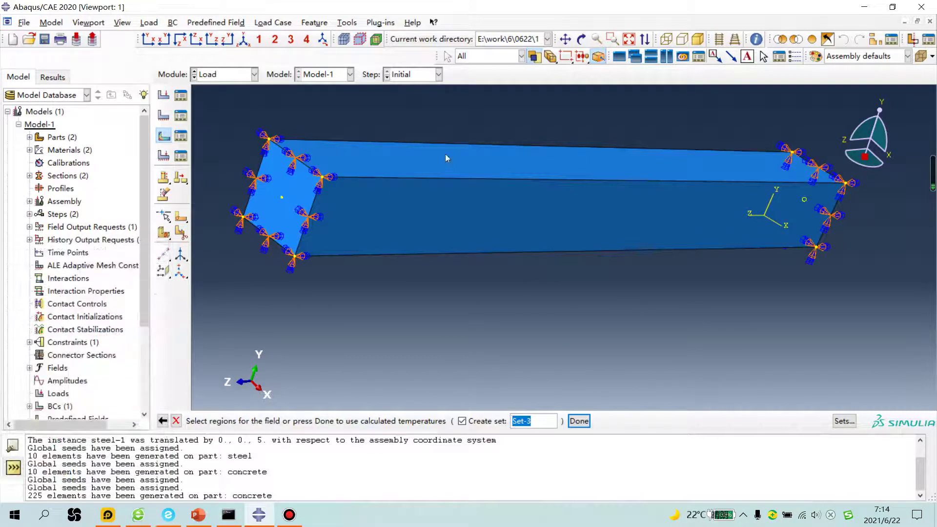
drag(412, 122, 747, 320)
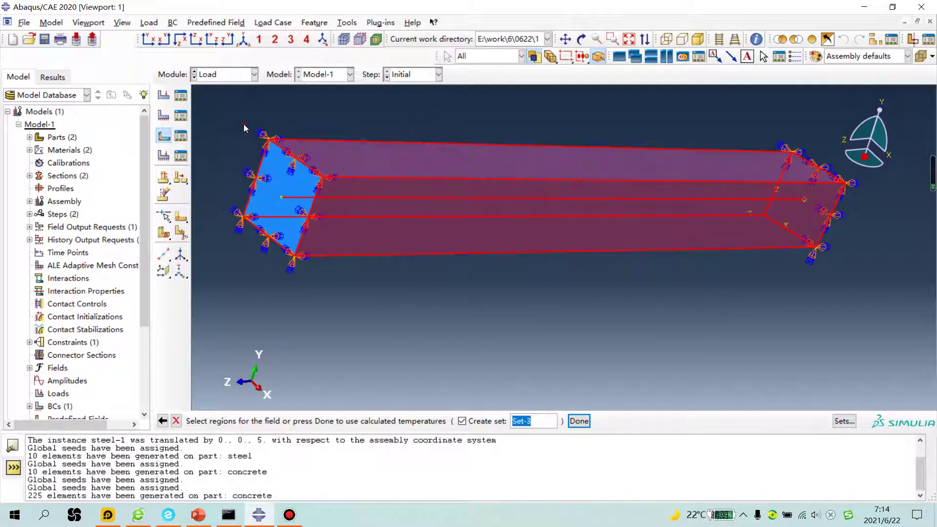
ctrl+click(352, 163)
ctrl+drag(250, 235, 384, 274)
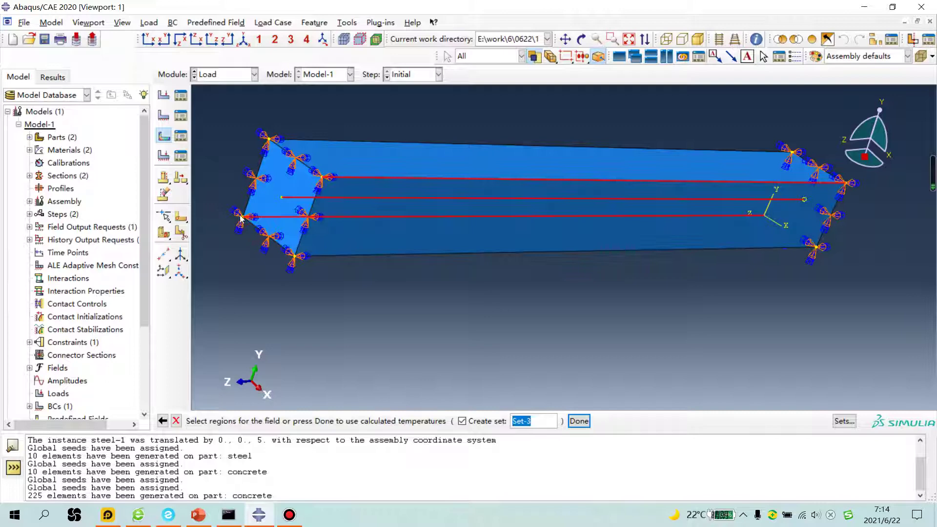
ctrl+click(856, 189)
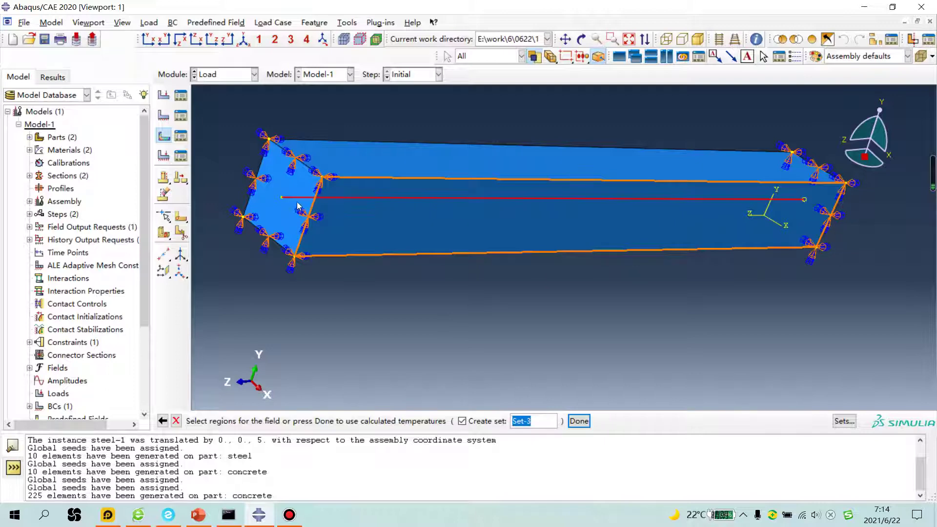
click(578, 420)
click(118, 184)
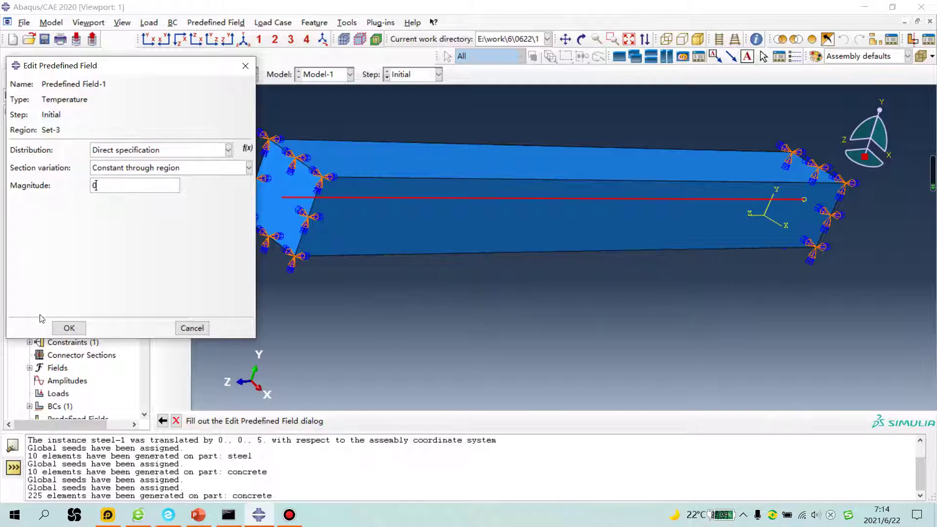
click(68, 328)
Edit the temperature field for Step-1, setting its status to Modified and its magnitude to -476.
click(181, 136)
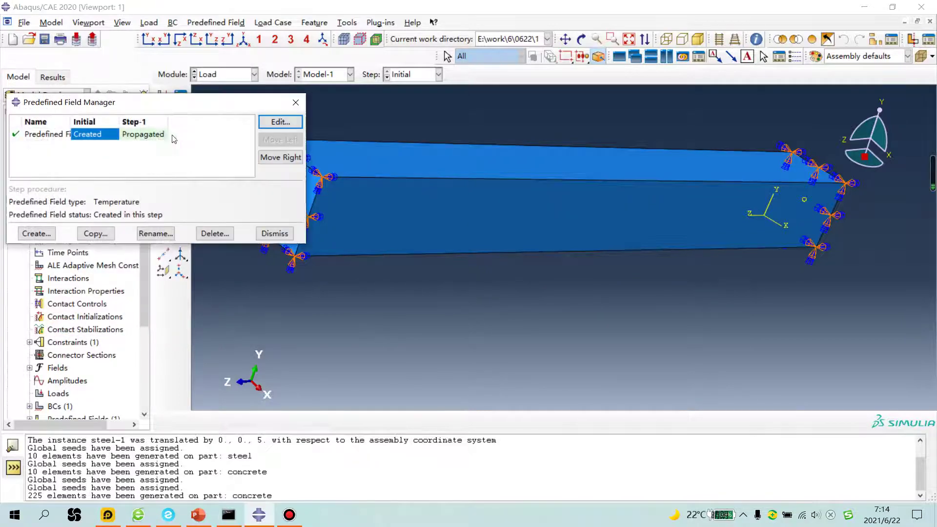
click(146, 134)
double_click(147, 136)
click(146, 151)
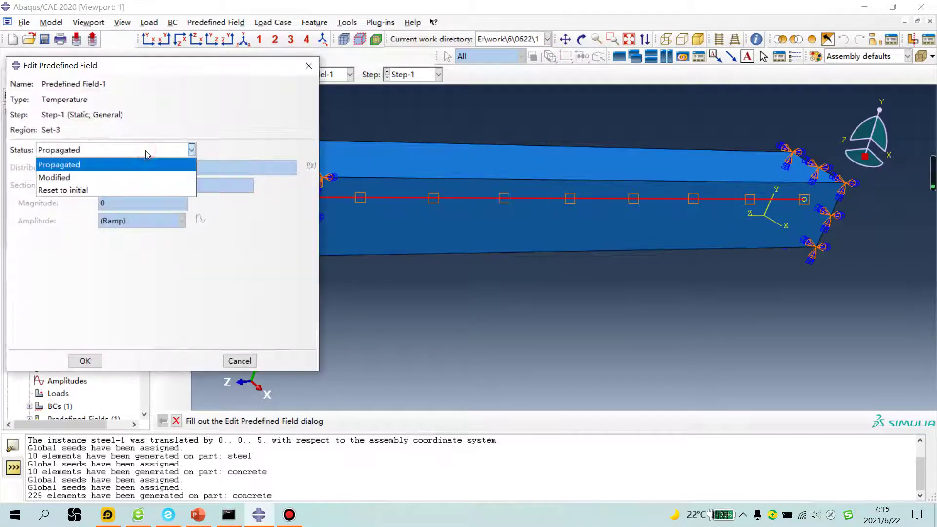
click(50, 177)
double_click(119, 203)
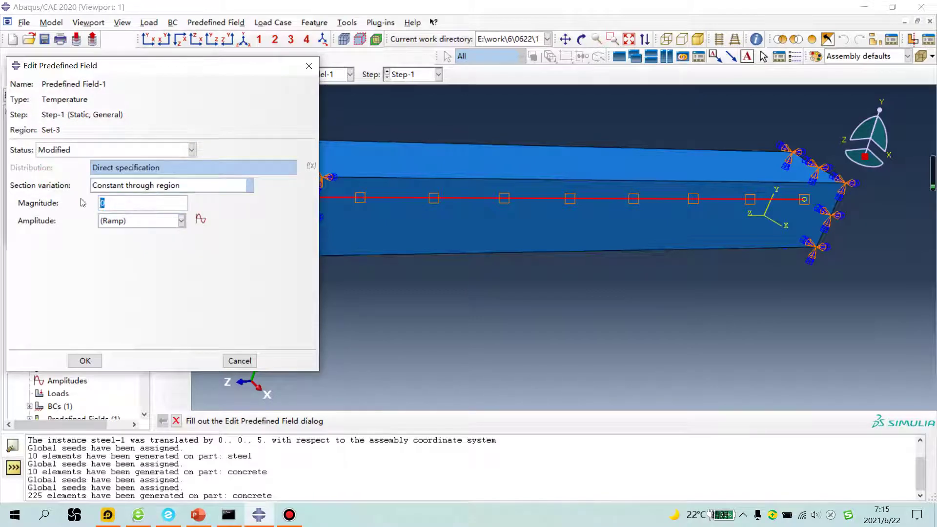
text(-476)
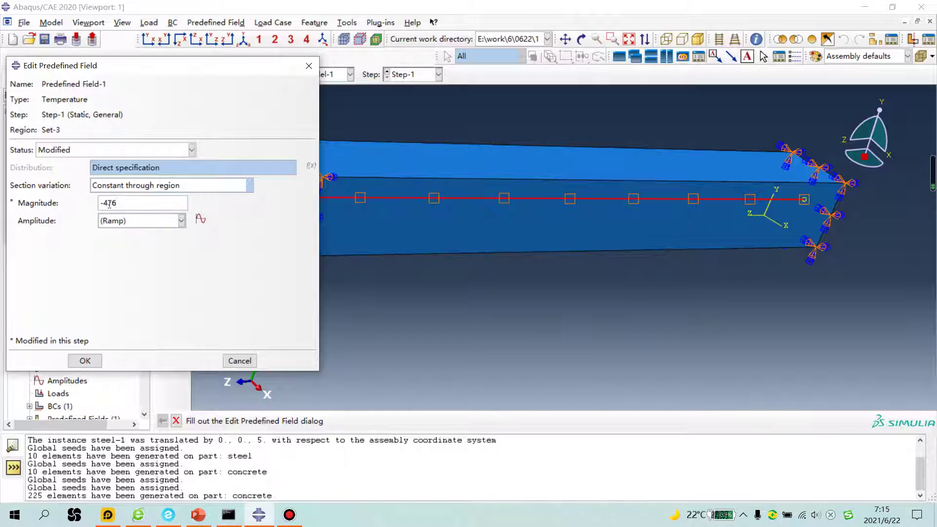
drag(121, 203, 107, 203)
Create a Smooth step amplitude named Amp-1 with the time/amplitude pairs 0, 0 and 1, 1.
click(201, 220)
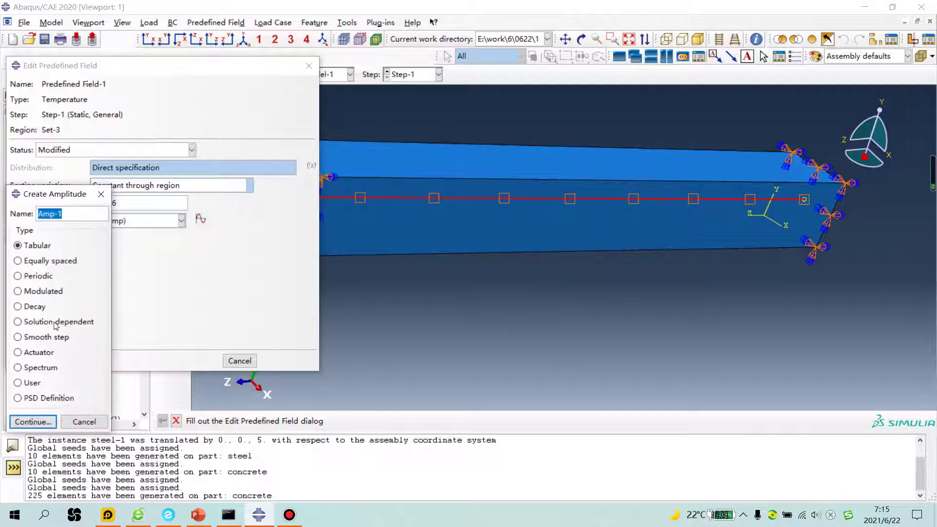
click(22, 339)
click(32, 421)
click(82, 149)
text(0)
click(123, 149)
text(0)
click(80, 161)
text(1)
click(123, 161)
text(1)
click(45, 182)
Assign amplitude Amp-1 to the Step-1 temperature field and close the Predefined Field Manager.
click(127, 222)
click(123, 248)
click(84, 360)
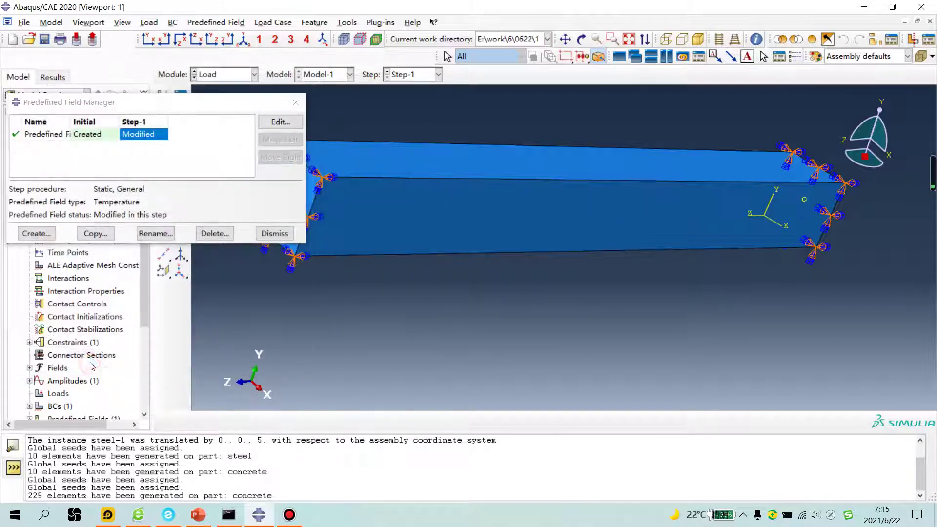
click(296, 102)
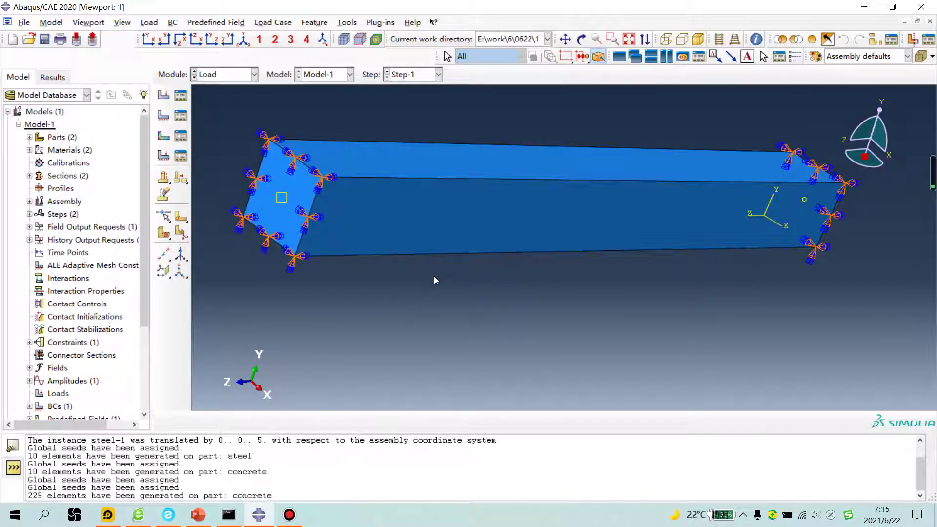
In the Job module, create the analysis job Job-1 for Model-1 with multiple processors enabled.
scroll(435, 276, up, 2)
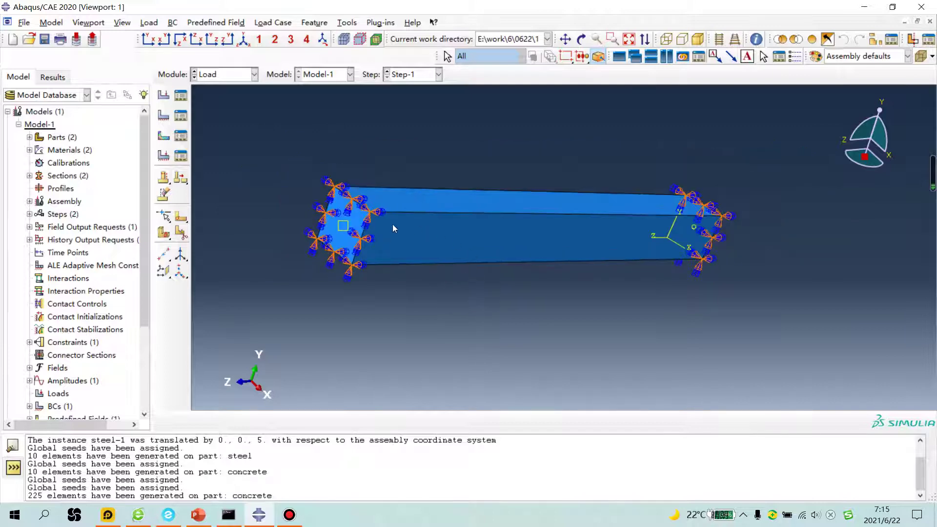
scroll(393, 226, down, 2)
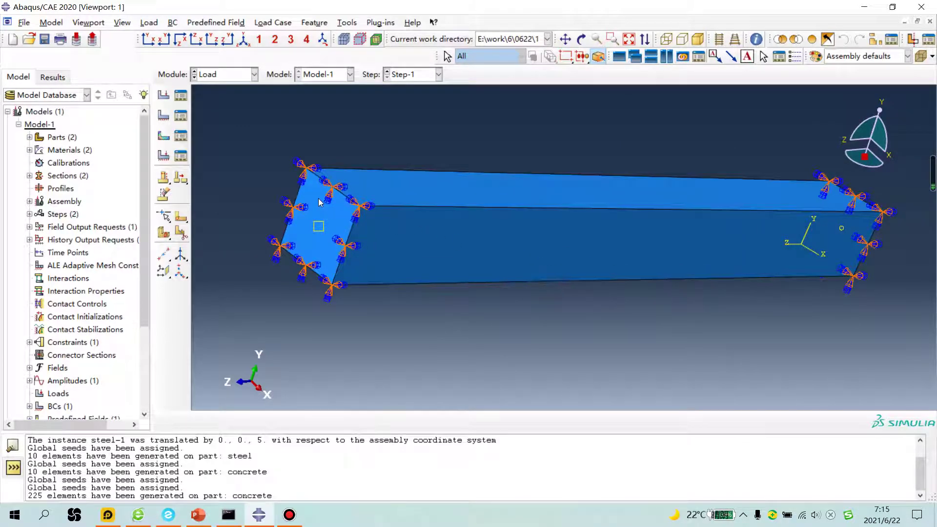
click(234, 74)
click(229, 190)
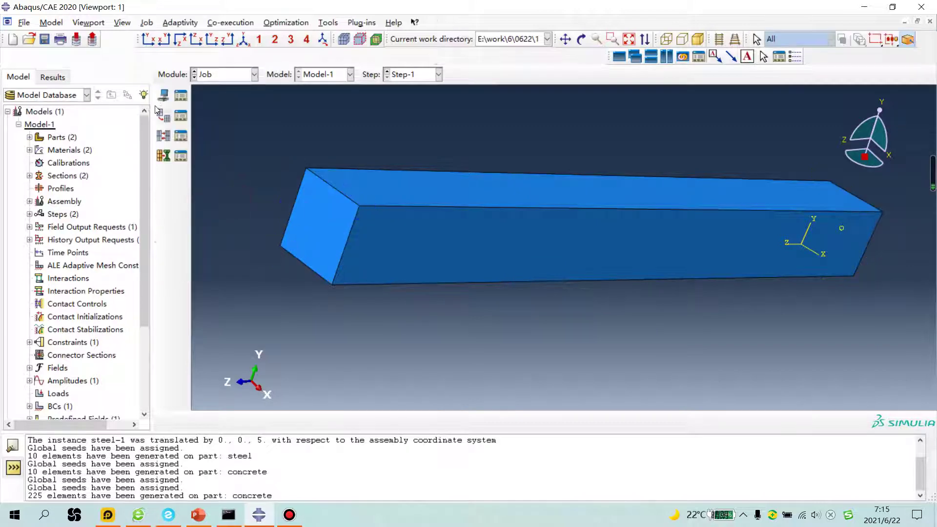
click(163, 96)
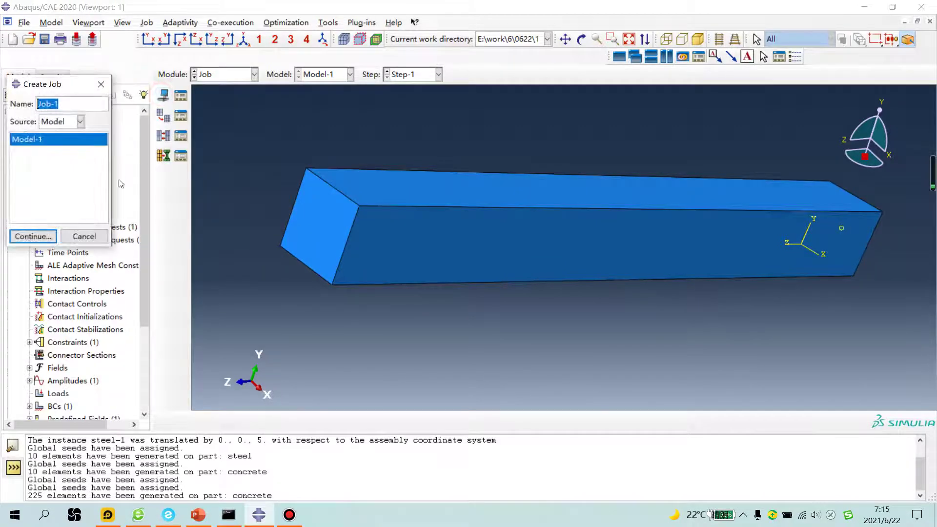
click(31, 237)
click(161, 193)
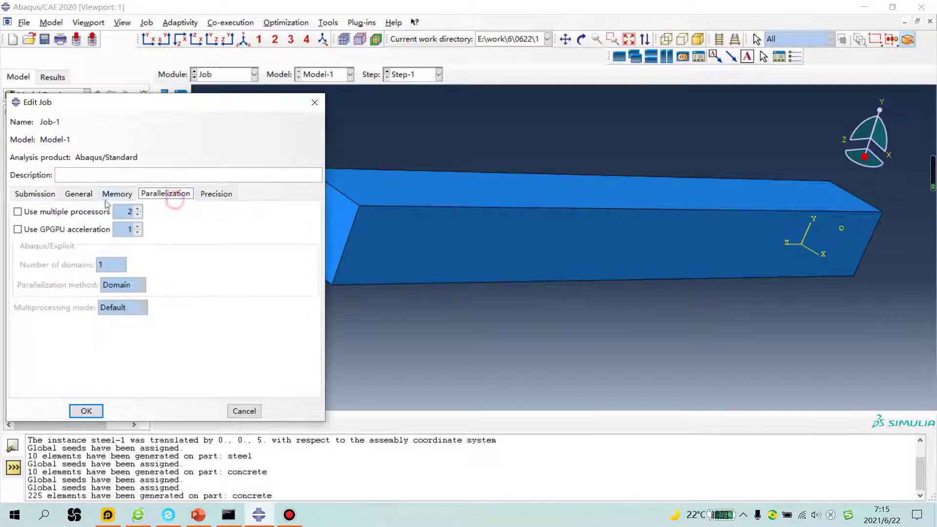
click(59, 209)
click(86, 411)
Submit Job-1 for analysis from the Job Manager and open its monitor.
click(181, 95)
click(456, 162)
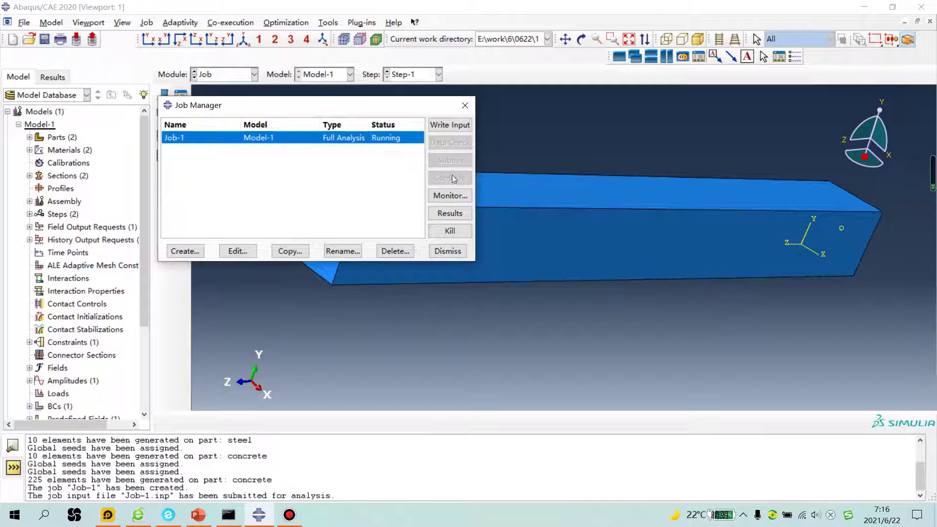
click(451, 196)
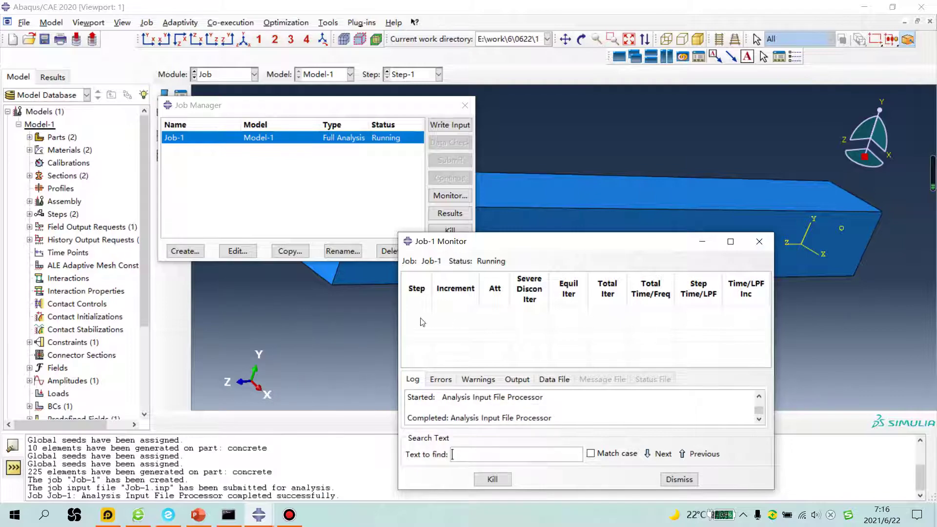
click(194, 518)
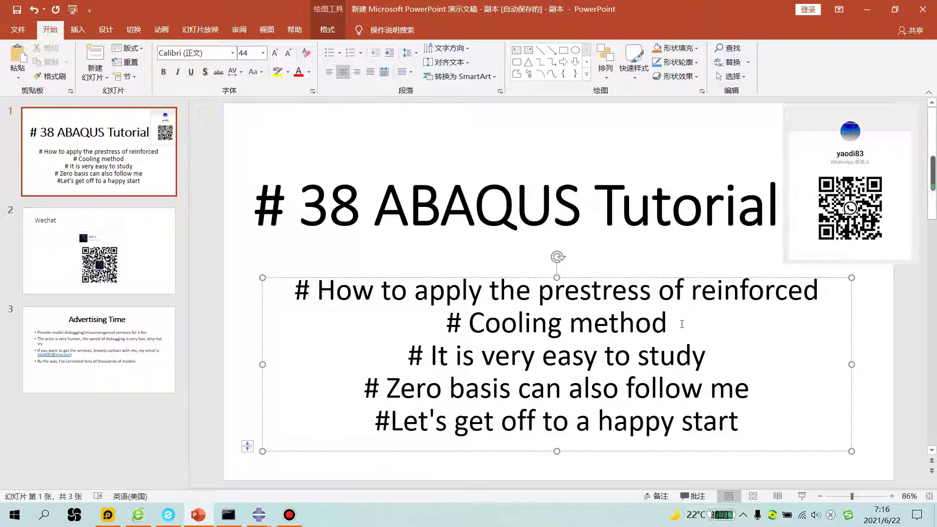
click(867, 10)
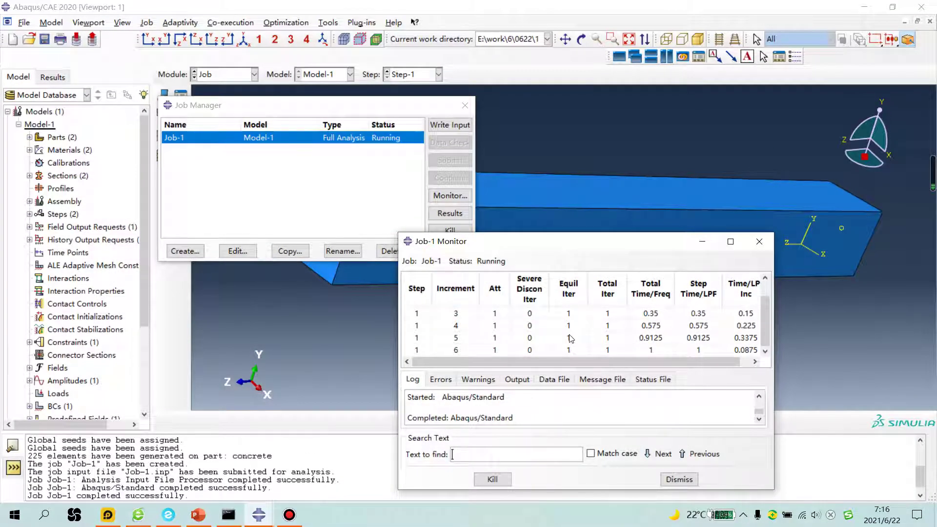
Open the results of Job-1 as Mises stress contours on the deformed shape and make the model translucent to expose the embedded wire.
click(452, 214)
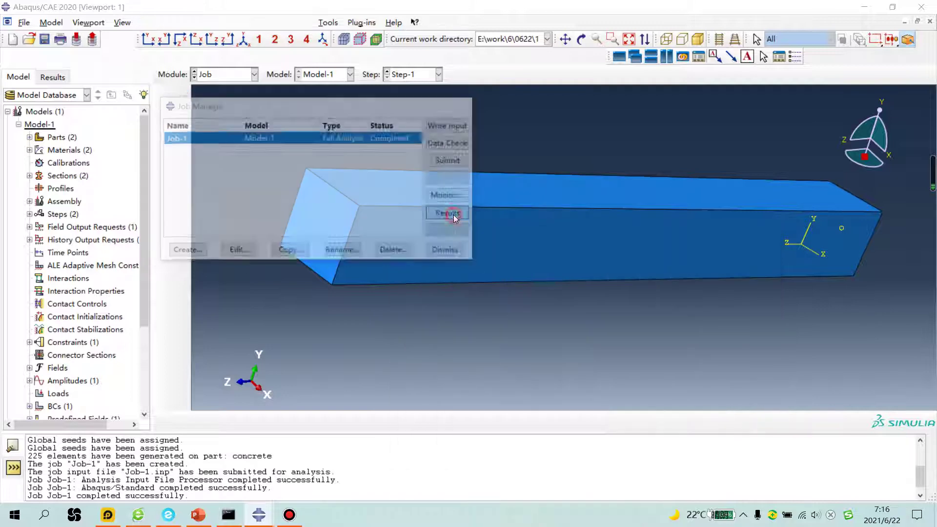
click(163, 152)
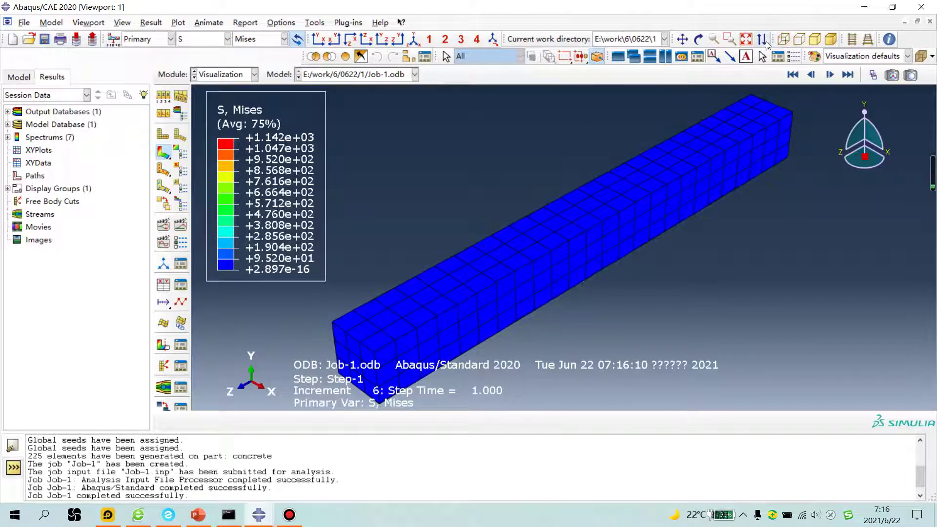
click(921, 57)
scroll(406, 329, down, 5)
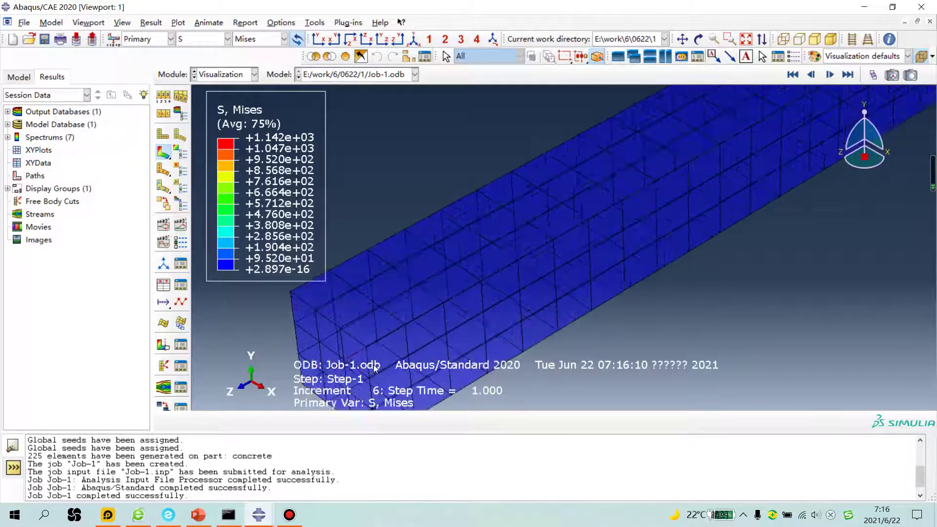
scroll(431, 228, up, 3)
scroll(386, 308, down, 5)
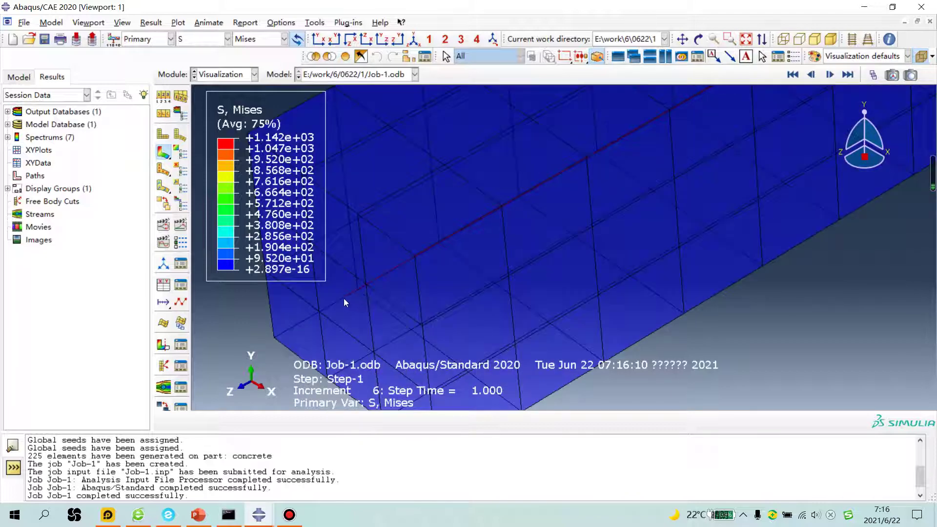
Play the time-history animation of the Mises stress contours and stop it.
click(180, 224)
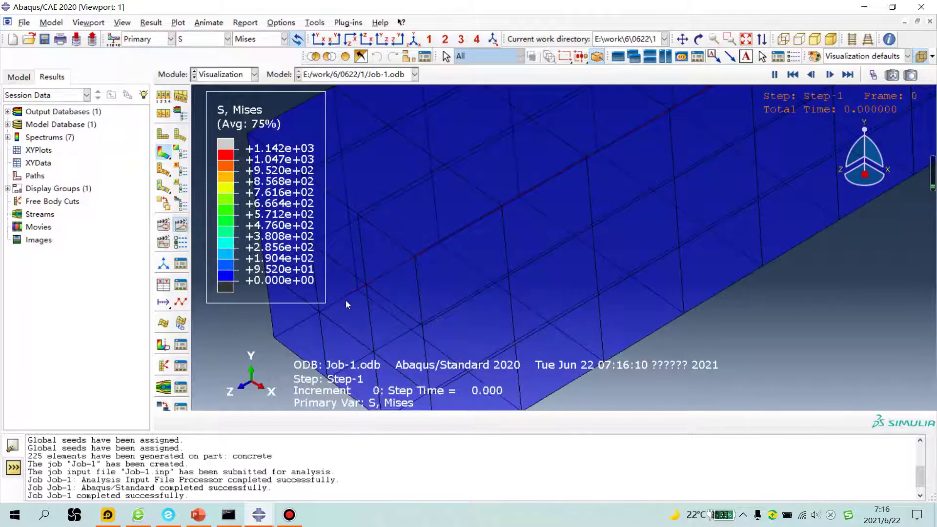
click(180, 224)
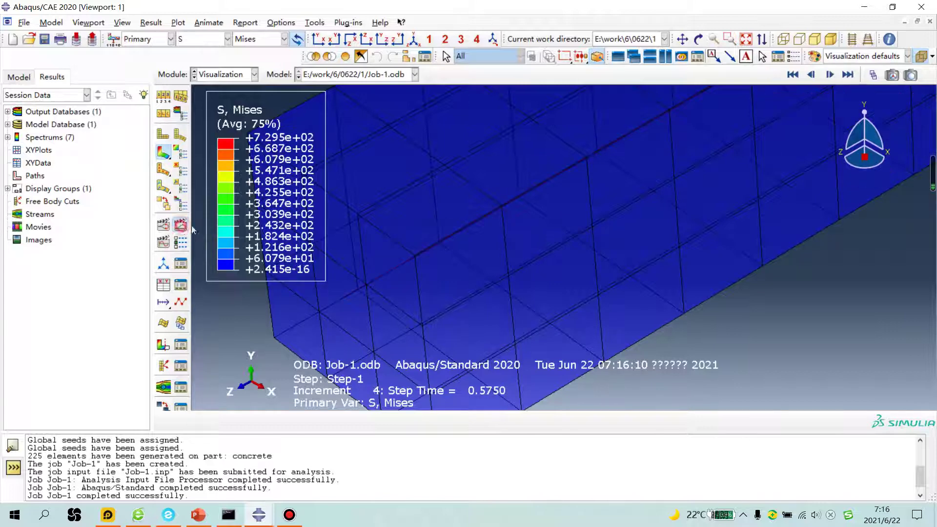
Display only the STEEL-1 part instance and show its Mises stress contours at the last frame.
scroll(419, 249, up, 2)
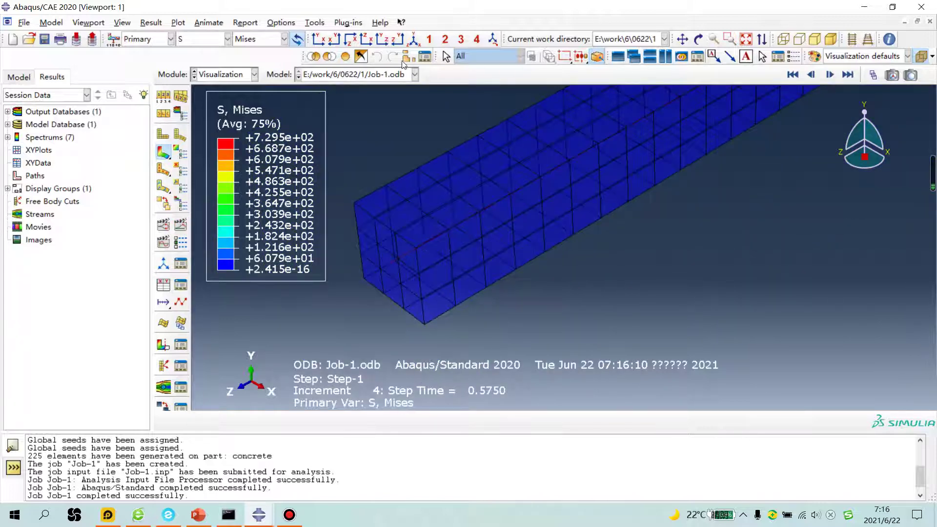
click(409, 57)
click(40, 147)
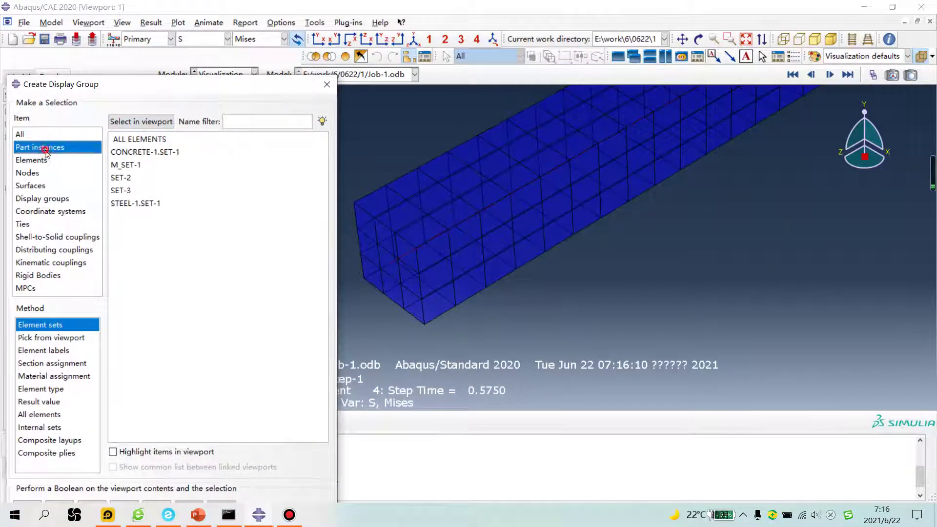
click(126, 152)
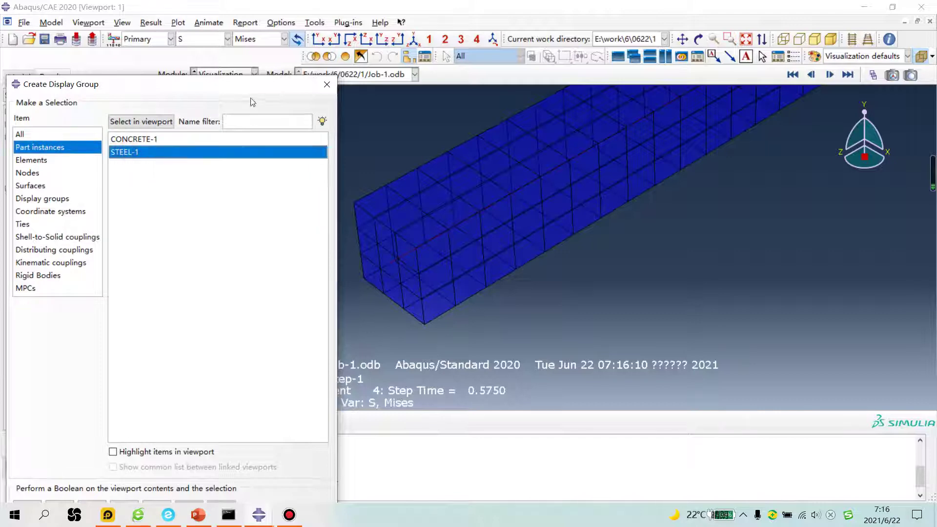
drag(235, 92, 293, 36)
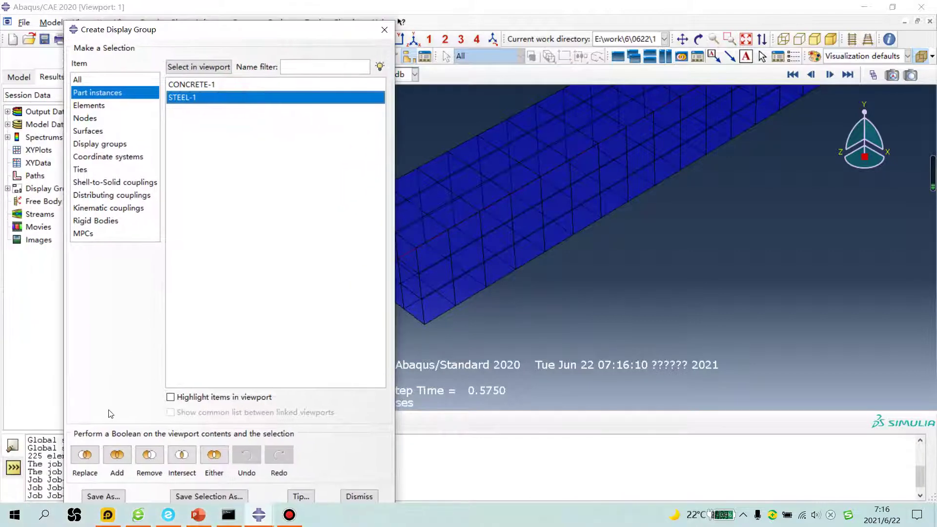
click(86, 455)
click(385, 30)
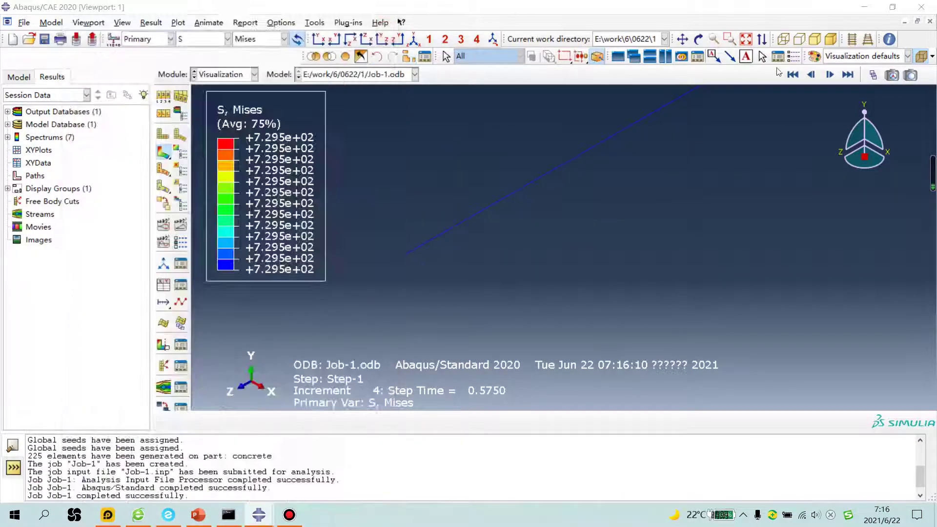
click(848, 74)
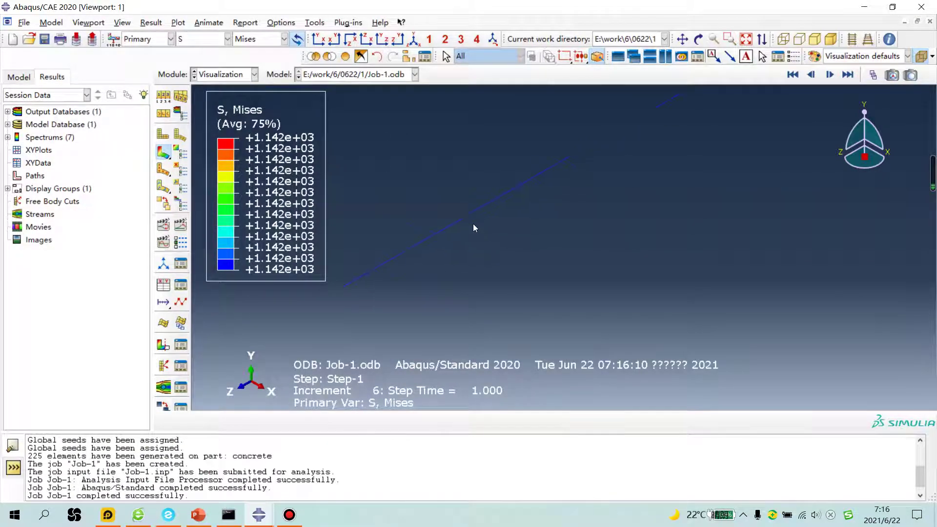
scroll(478, 264, up, 2)
Switch to the PowerPoint presentation and show the Wechat slide followed by the Advertising Time slide.
click(204, 517)
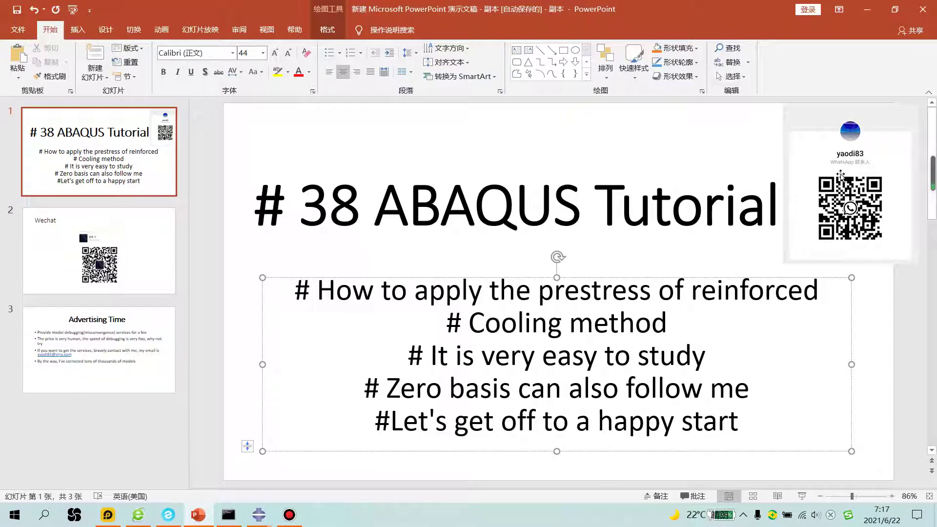
click(136, 254)
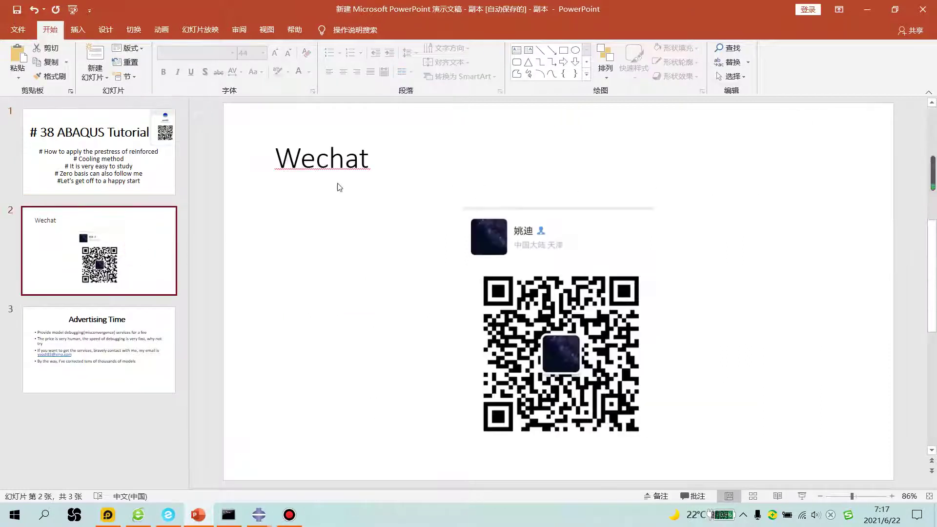
click(76, 343)
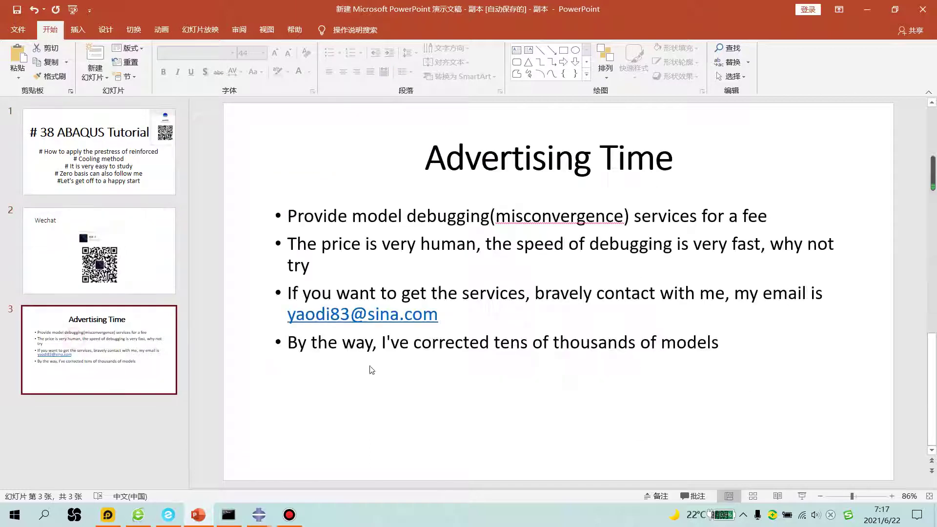